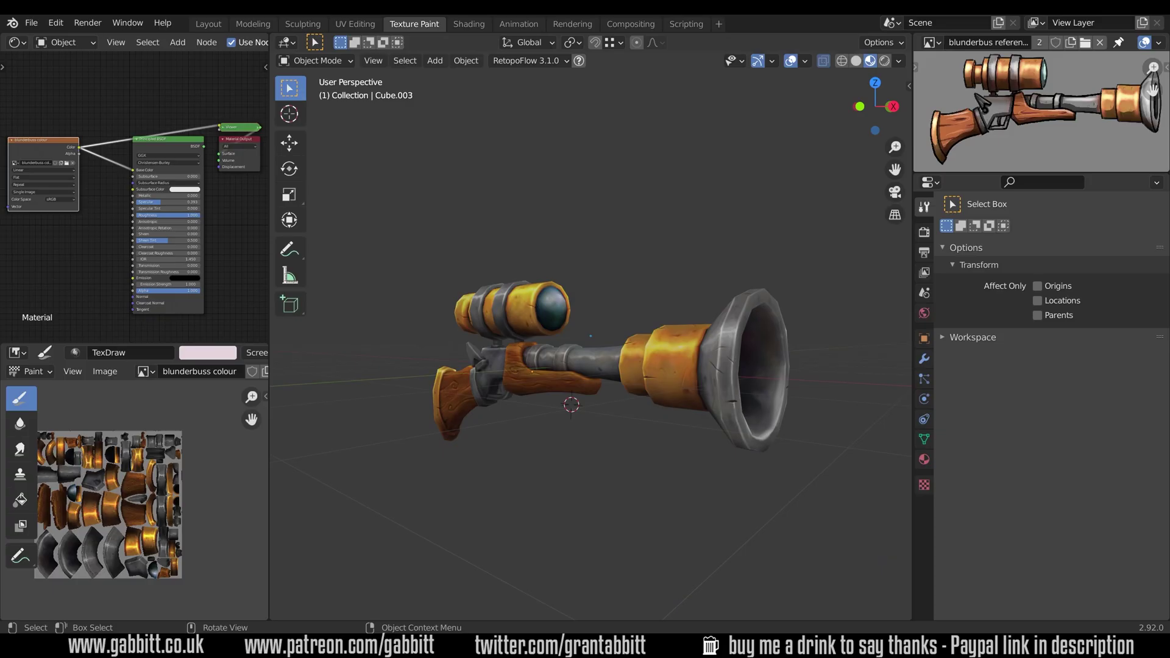
- In the Layout workspace, select all blunderbuss parts with the wooden stock active and join them
{"action": "left_click", "coordinate": [208, 24]}
{"action": "left_click", "coordinate": [643, 341]}
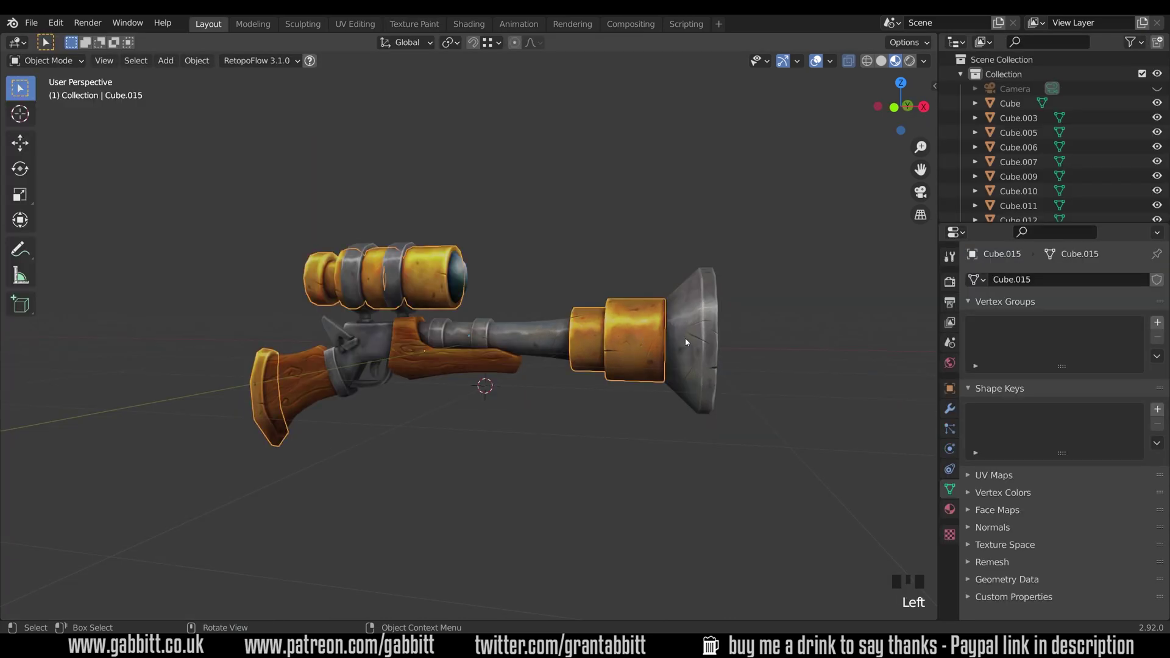
{"action": "left_click", "coordinate": [556, 334]}
{"action": "left_click", "coordinate": [469, 332]}
{"action": "left_click", "coordinate": [451, 371]}
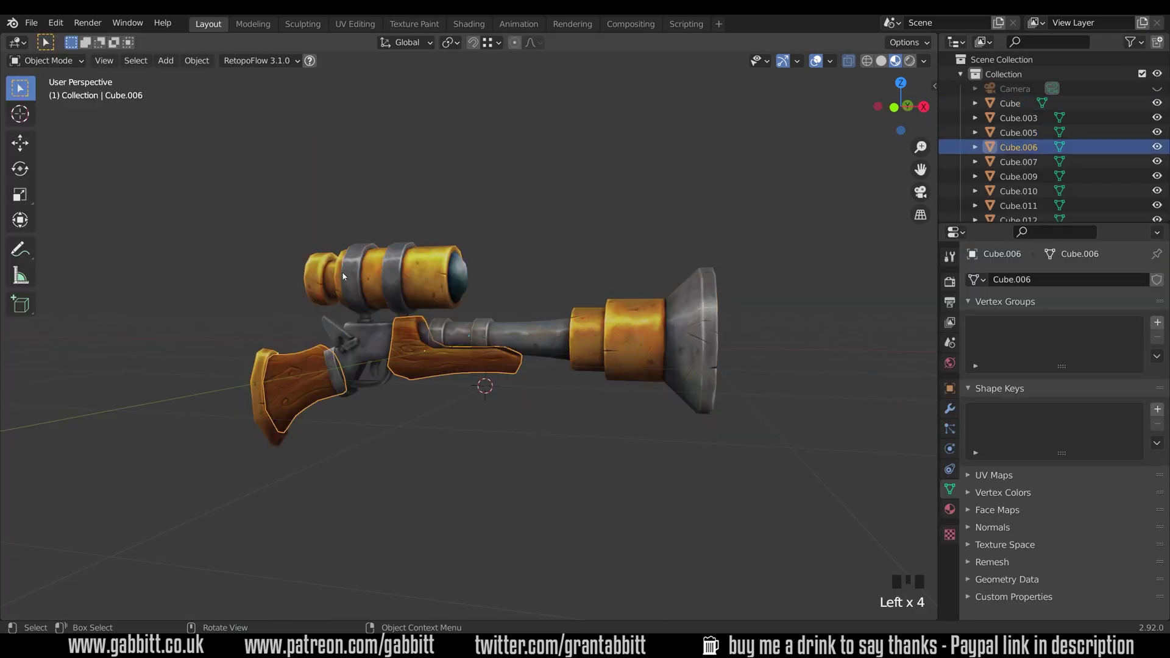
{"action": "left_click_drag", "start_coordinate": [154, 184], "coordinate": [777, 470]}
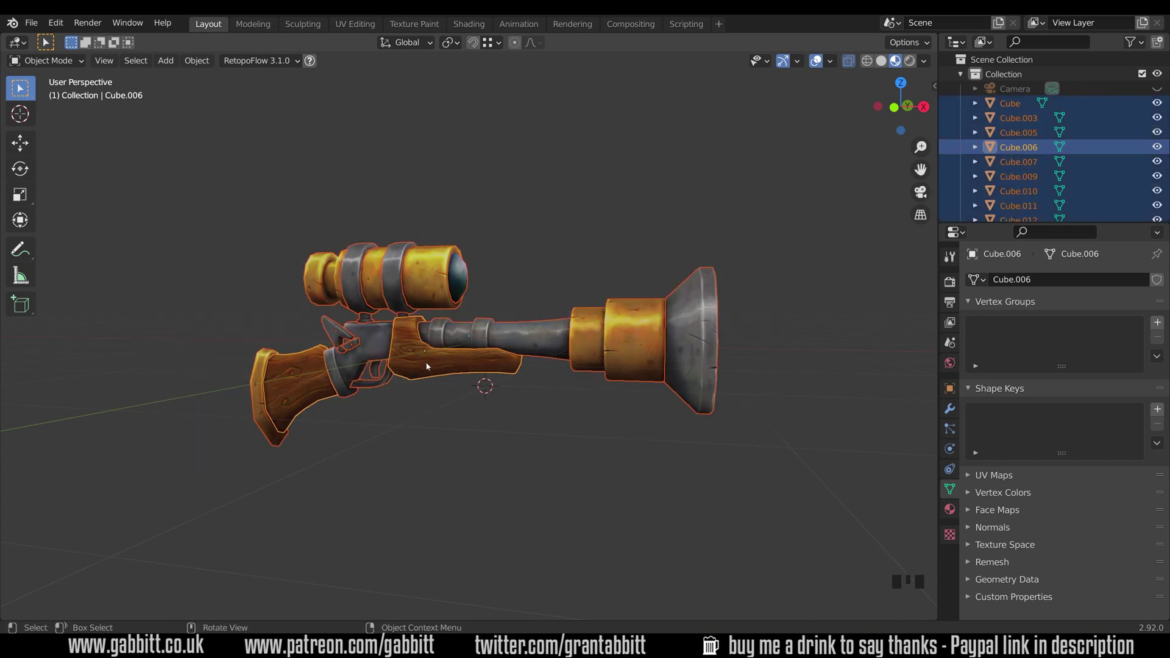
{"action": "left_click", "coordinate": [518, 345], "text": "shift"}
{"action": "left_click", "coordinate": [579, 358], "text": "shift"}
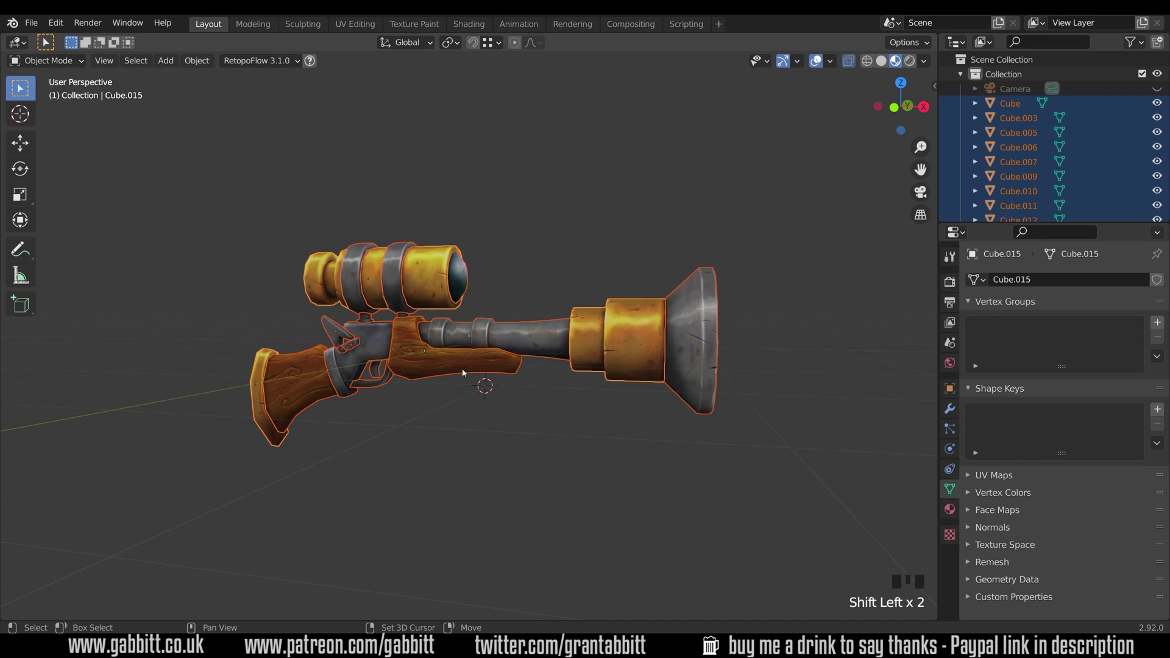
{"action": "left_click", "coordinate": [460, 368], "text": "shift"}
{"action": "key", "text": "ctrl+j"}
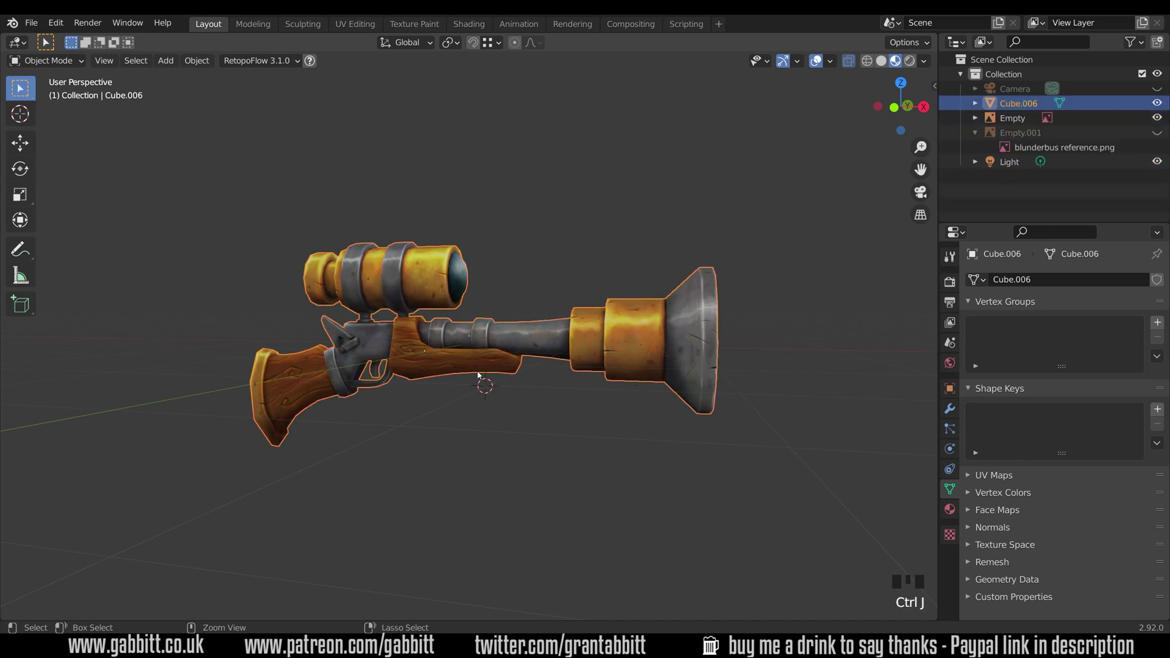
- Orbit and zoom around the joined Cube.006 blunderbuss to inspect it
{"action": "middle_click_drag", "start_coordinate": [478, 374], "coordinate": [426, 407]}
{"action": "scroll", "coordinate": [446, 344], "scroll_direction": "up", "scroll_amount": 1}
{"action": "scroll", "coordinate": [446, 346], "scroll_direction": "up", "scroll_amount": 3}
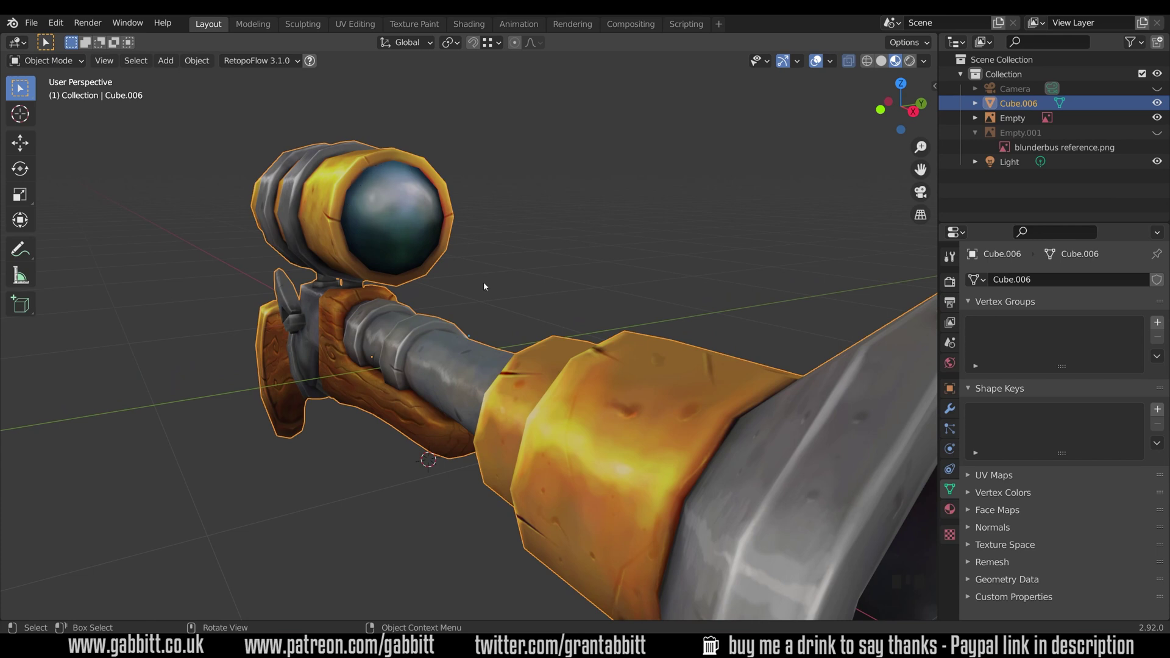
{"action": "middle_click_drag", "start_coordinate": [484, 282], "coordinate": [567, 297]}
{"action": "scroll", "coordinate": [525, 298], "scroll_direction": "down", "scroll_amount": 2}
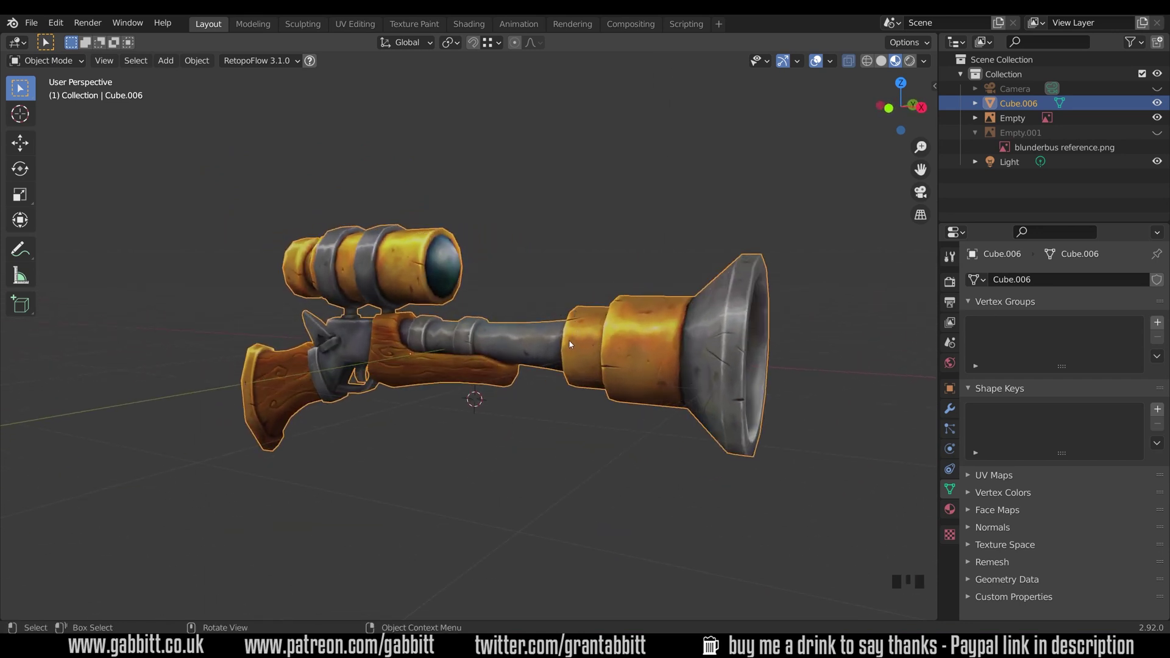
{"action": "middle_click_drag", "start_coordinate": [651, 355], "coordinate": [721, 297]}
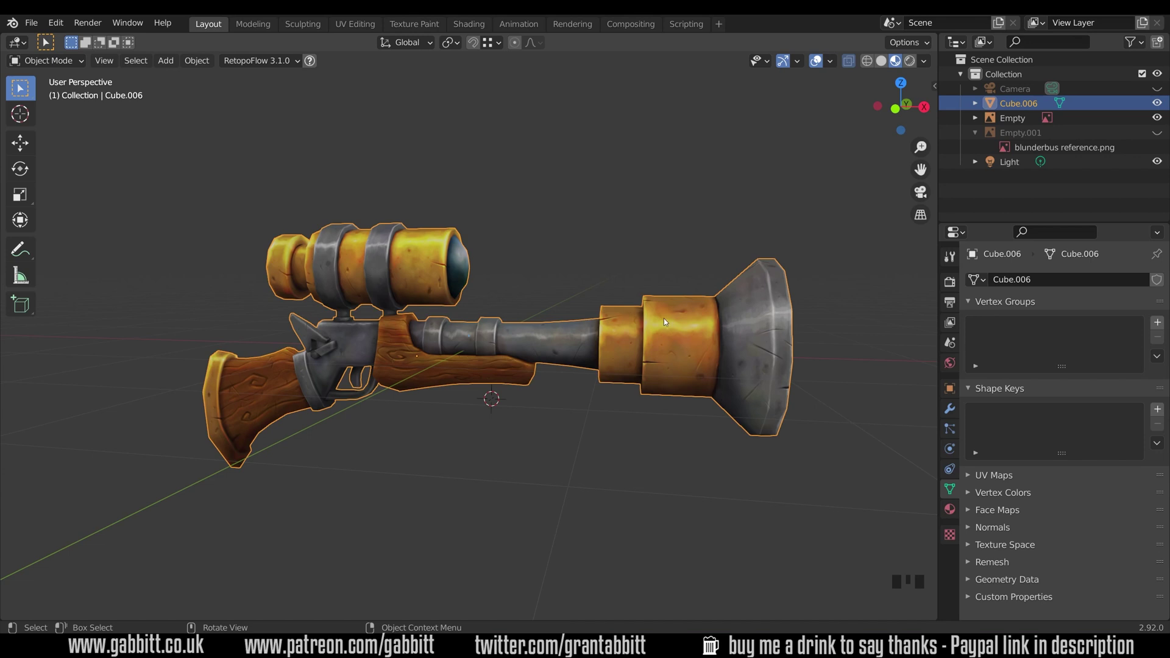
- Merge the gun mesh's overlapping vertices by distance in Edit Mode, then return to Object Mode
{"action": "key", "text": "Tab"}
{"action": "key", "text": "m"}
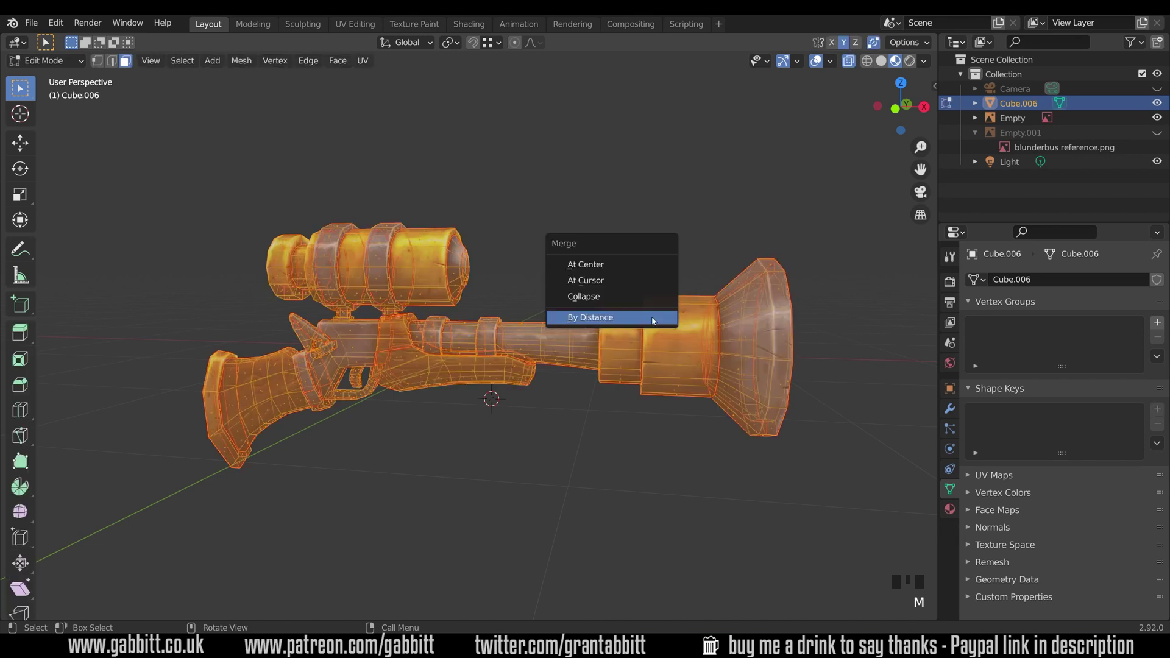
{"action": "left_click", "coordinate": [627, 319]}
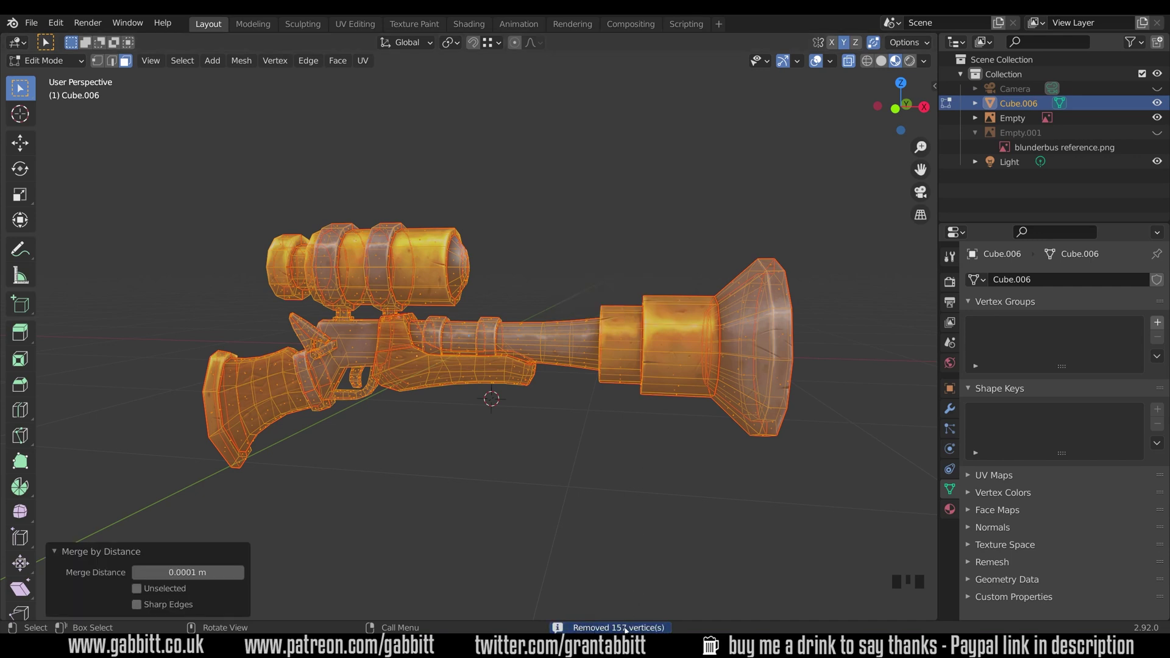
{"action": "key", "text": "Tab"}
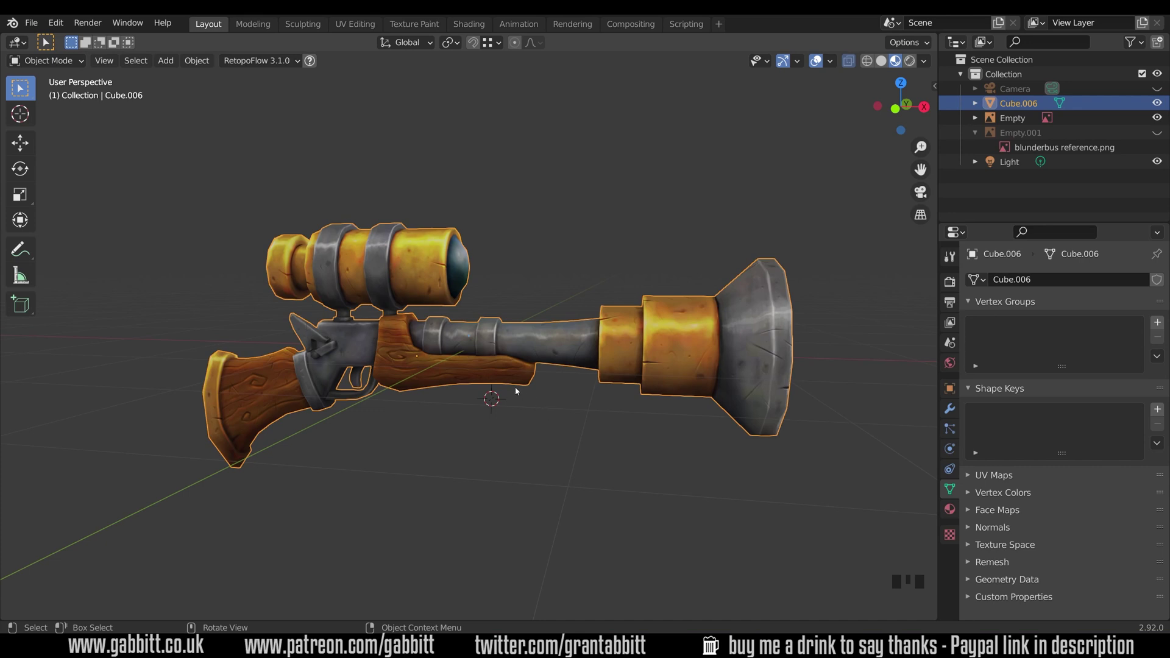
{"action": "right_click", "coordinate": [510, 362]}
- From the front view, snap the 3D cursor to world origin and move the trigger onto it
{"action": "key", "text": "KP_1"}
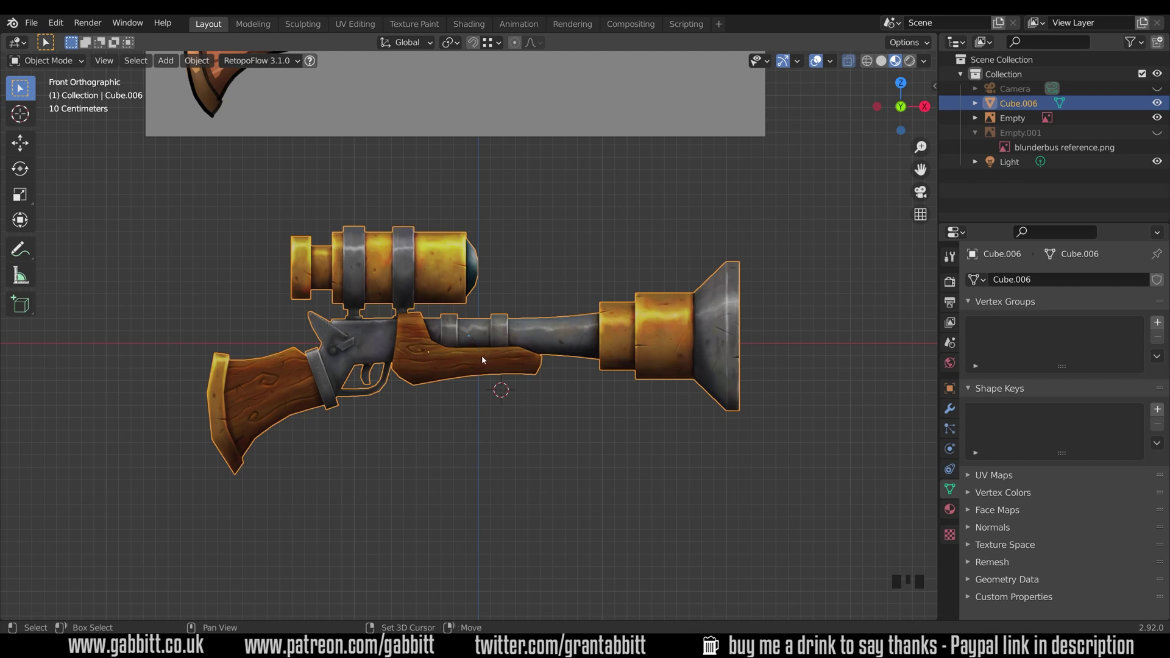
{"action": "key", "text": "shift+s"}
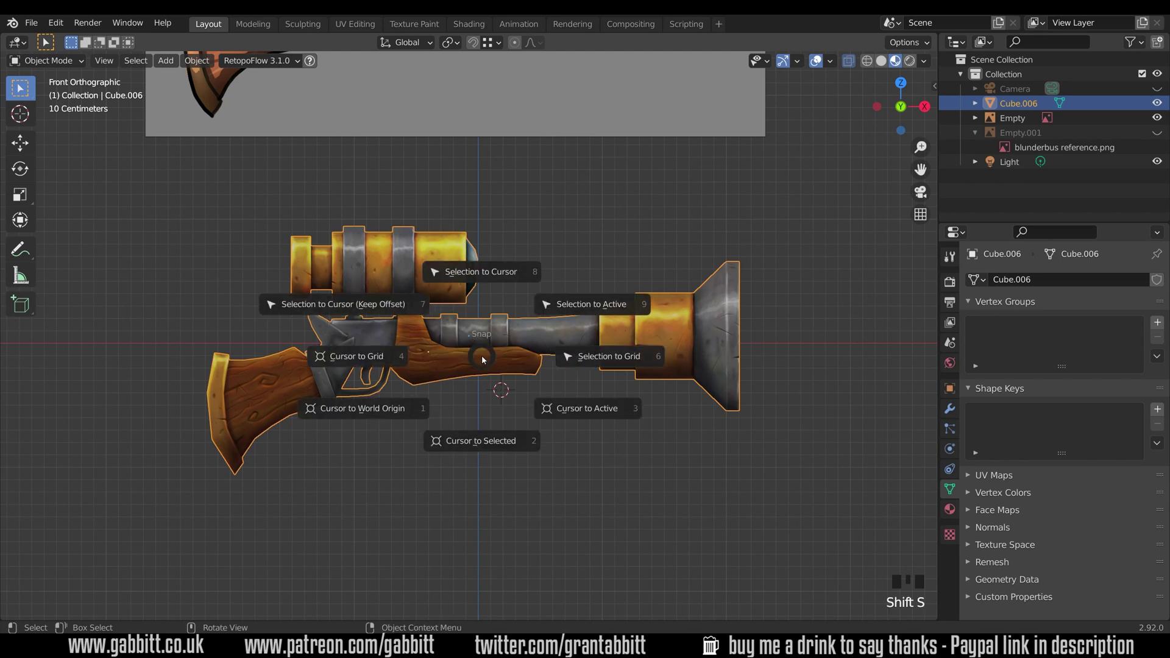
{"action": "left_click", "coordinate": [379, 410]}
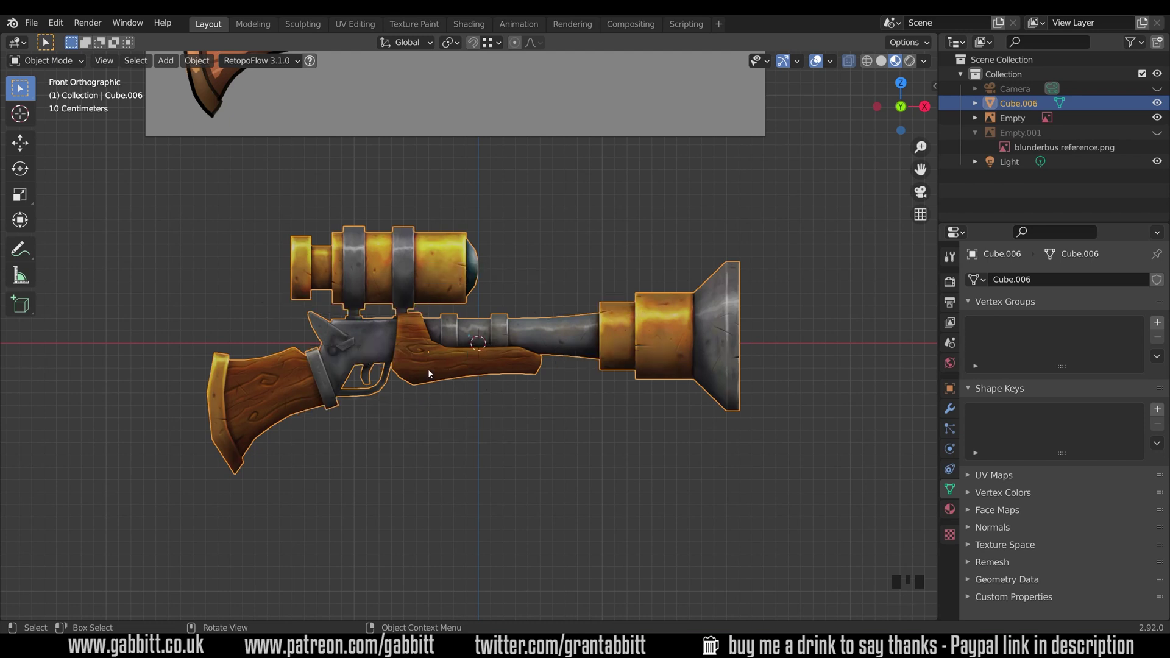
{"action": "key", "text": "g"}
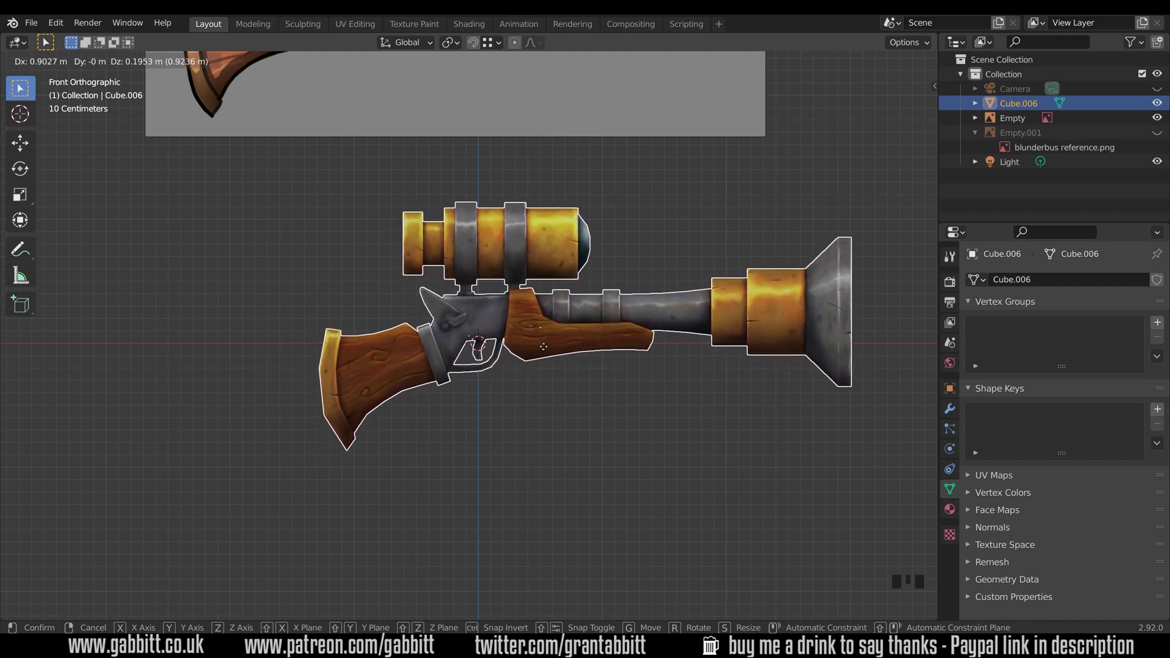
{"action": "left_click", "coordinate": [543, 346]}
- Set the object's origin to the 3D cursor and test-rotate around the new pivot
{"action": "right_click", "coordinate": [559, 328]}
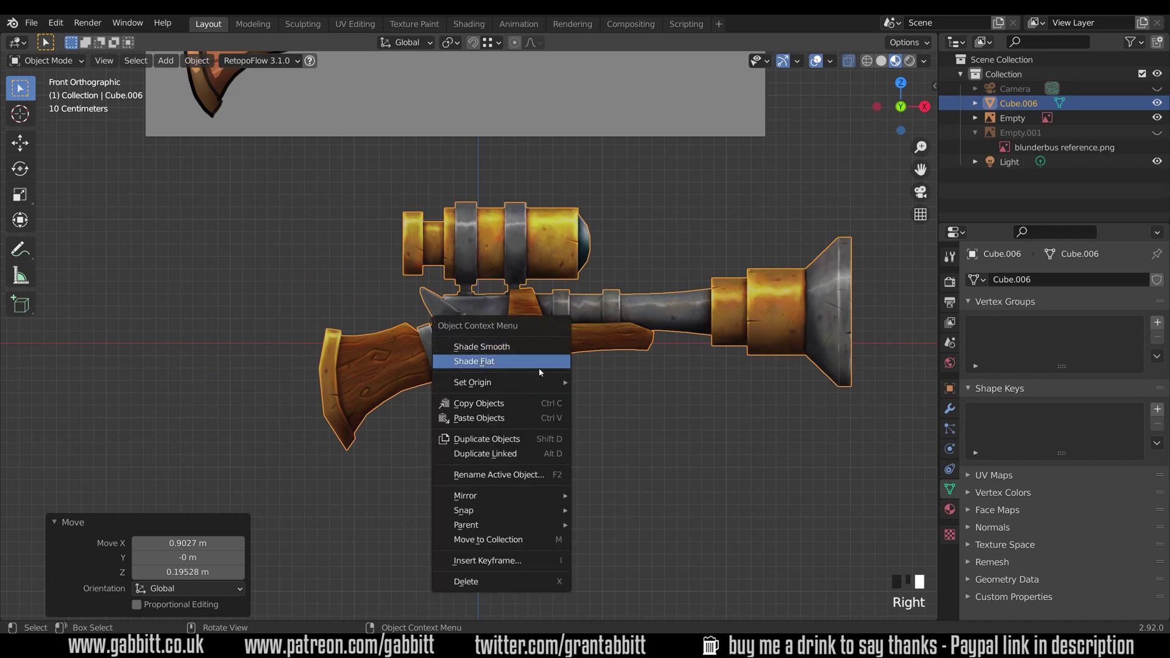
{"action": "mouse_move", "coordinate": [539, 383]}
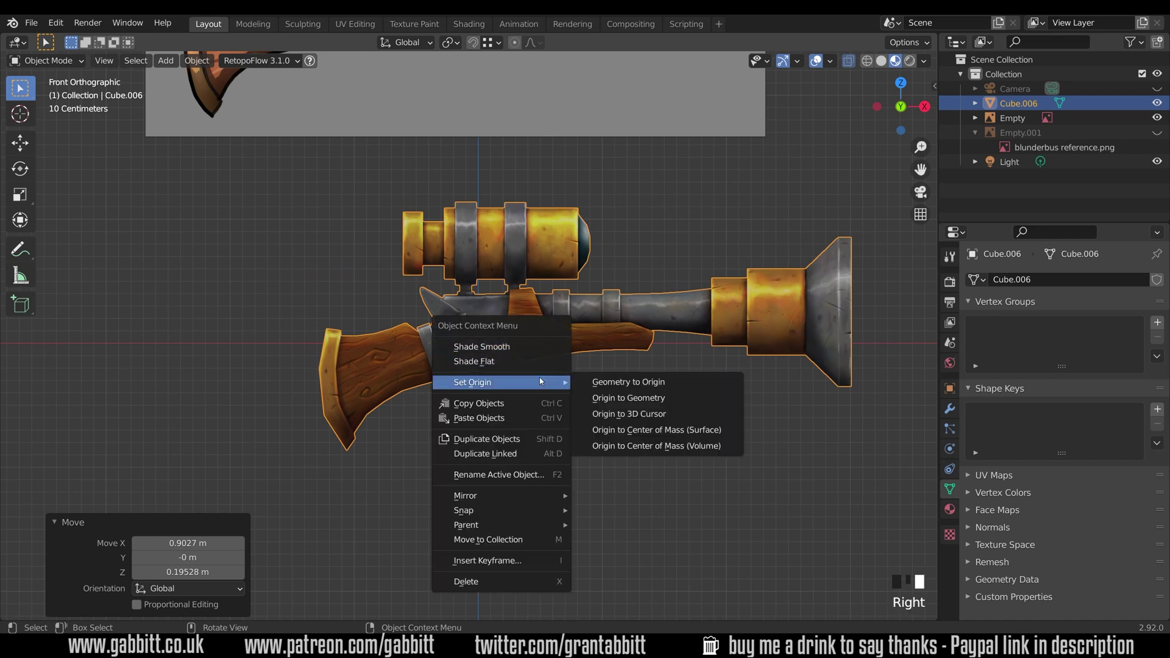
{"action": "left_click", "coordinate": [649, 415]}
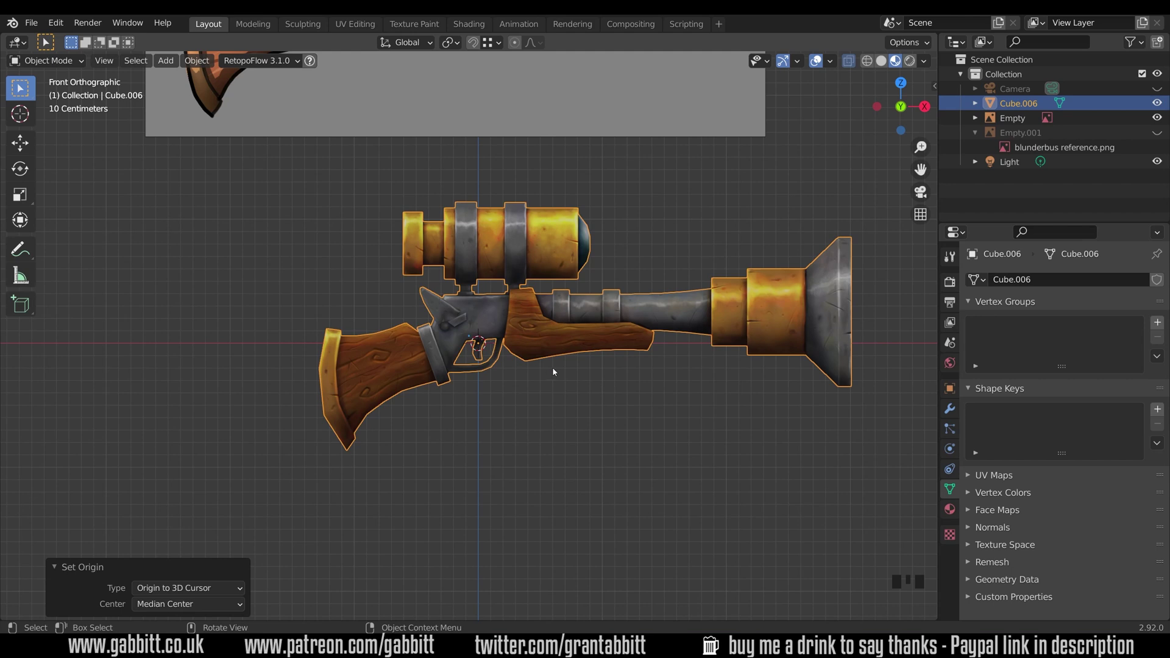
{"action": "key", "text": "r"}
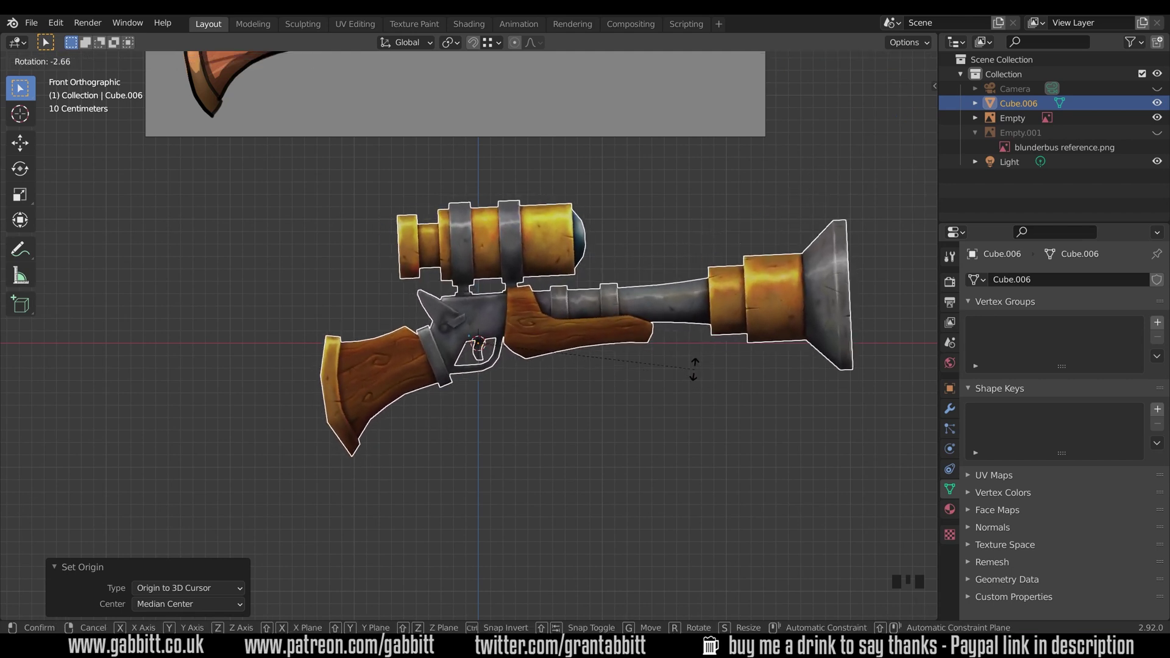
{"action": "right_click", "coordinate": [694, 369]}
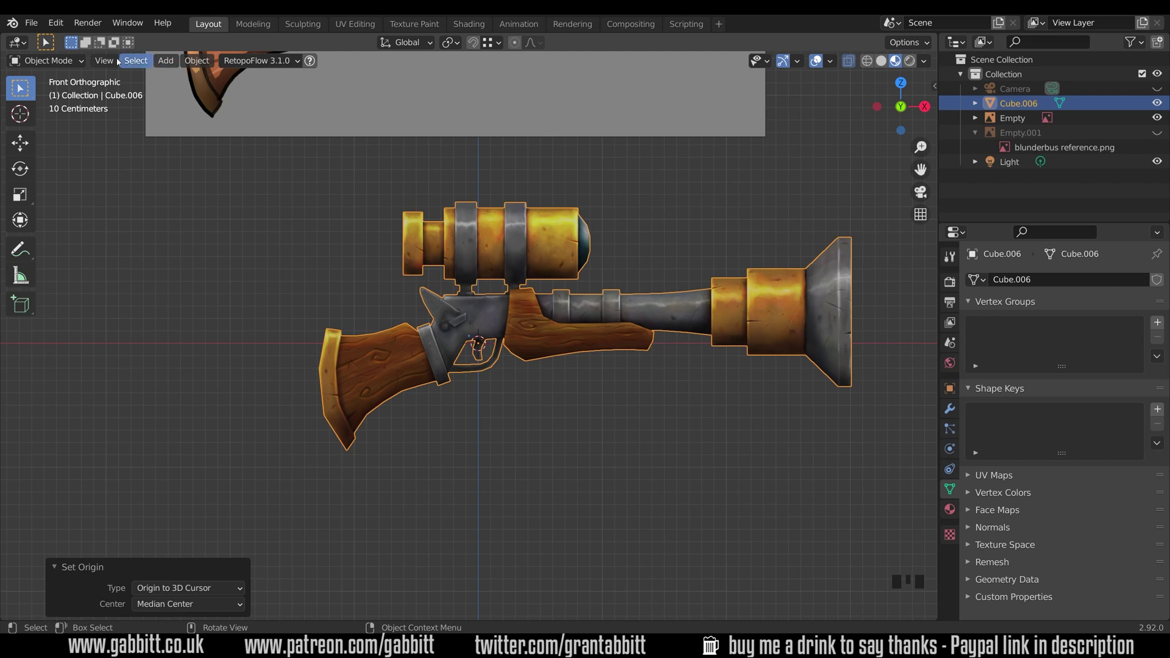
- Set up an FBX export overwriting Blunderbuss complete.fbx, selected objects only, -Y Forward and Z Up
{"action": "left_click", "coordinate": [30, 23]}
{"action": "mouse_move", "coordinate": [79, 237]}
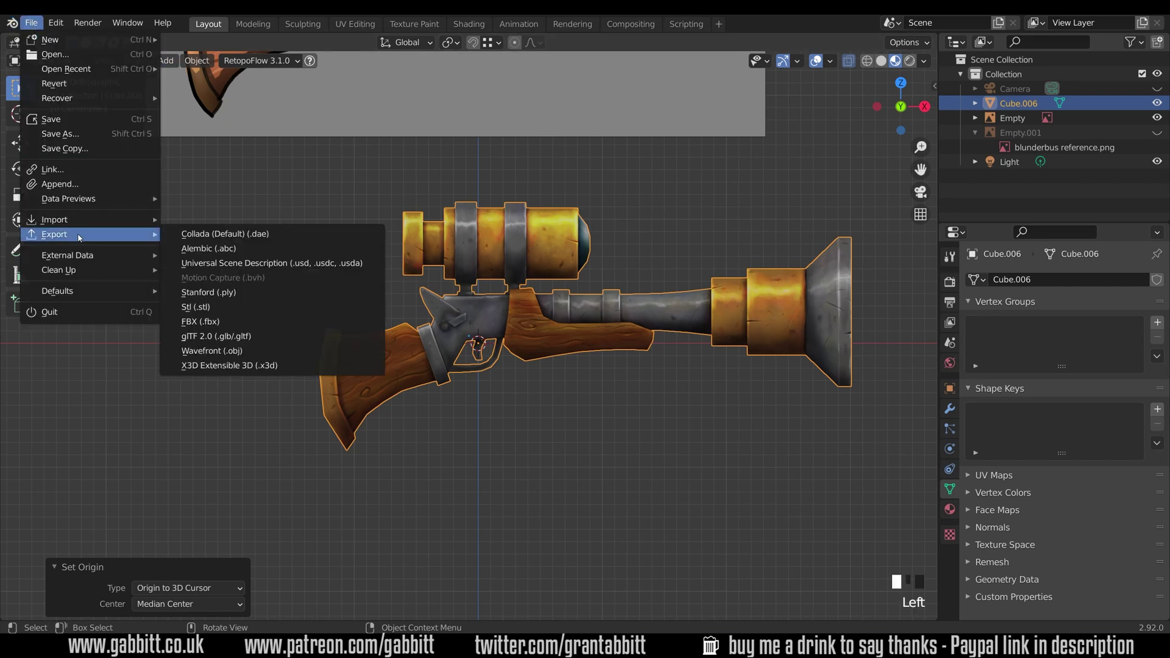
{"action": "left_click", "coordinate": [215, 327]}
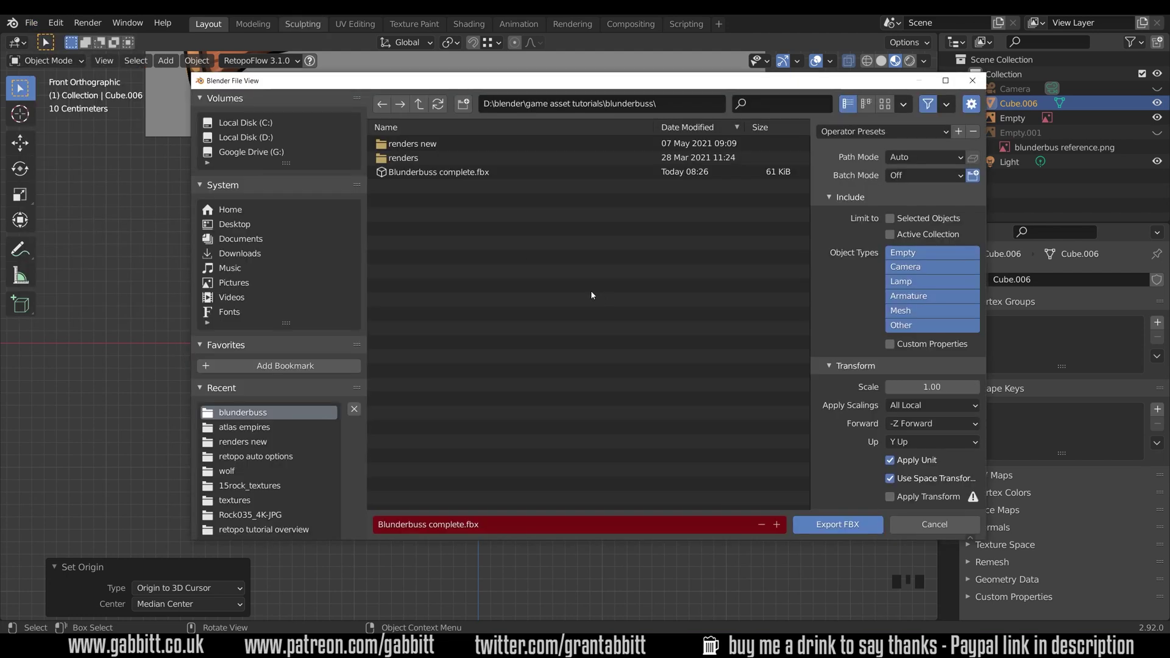
{"action": "left_click", "coordinate": [415, 174]}
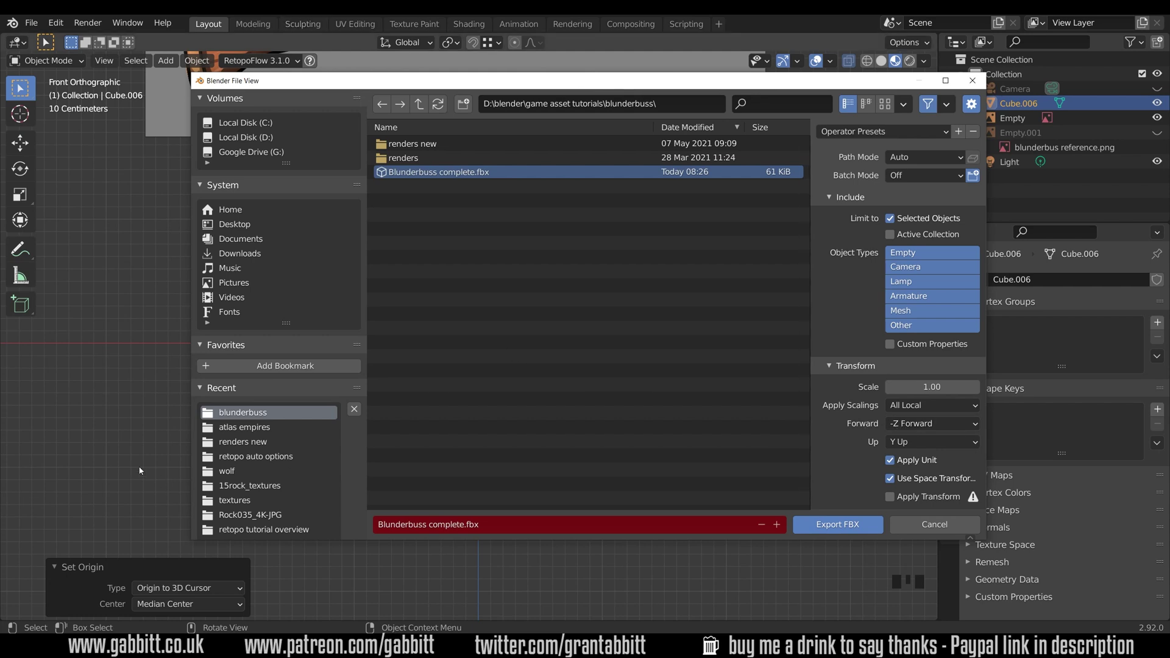
{"action": "left_click", "coordinate": [949, 426]}
{"action": "left_click", "coordinate": [920, 347]}
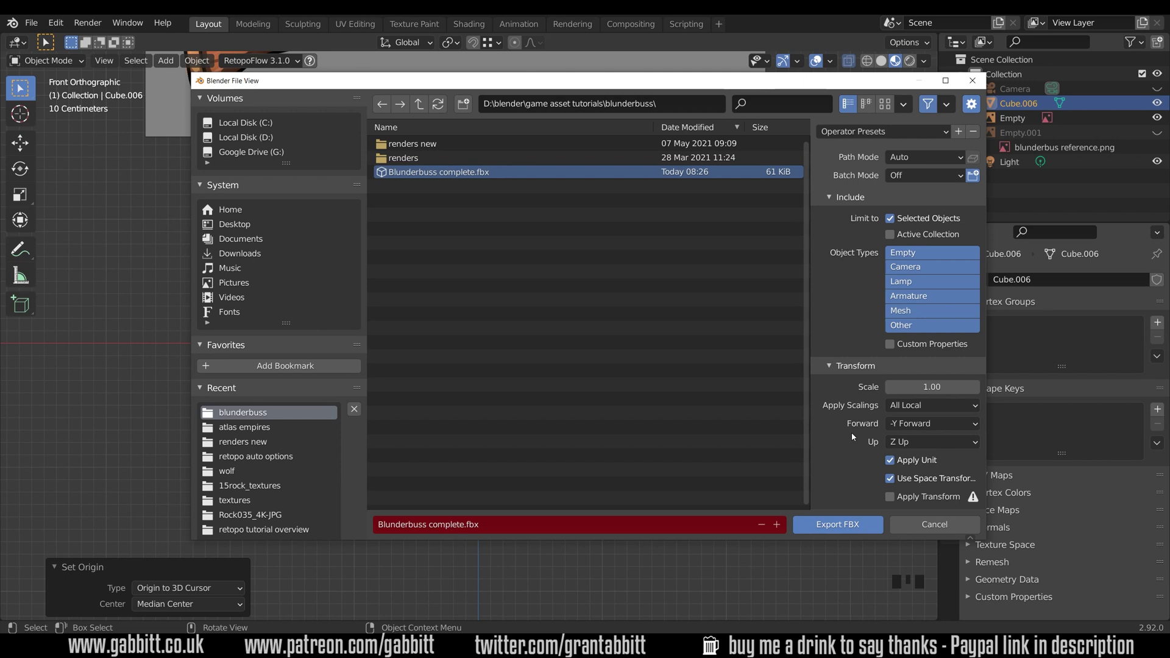
- Export the FBX, then drag Blunderbuss complete and blunderbuss colour4.png into Unity's Assets
{"action": "left_click", "coordinate": [832, 524]}
{"action": "key", "text": "alt+Tab"}
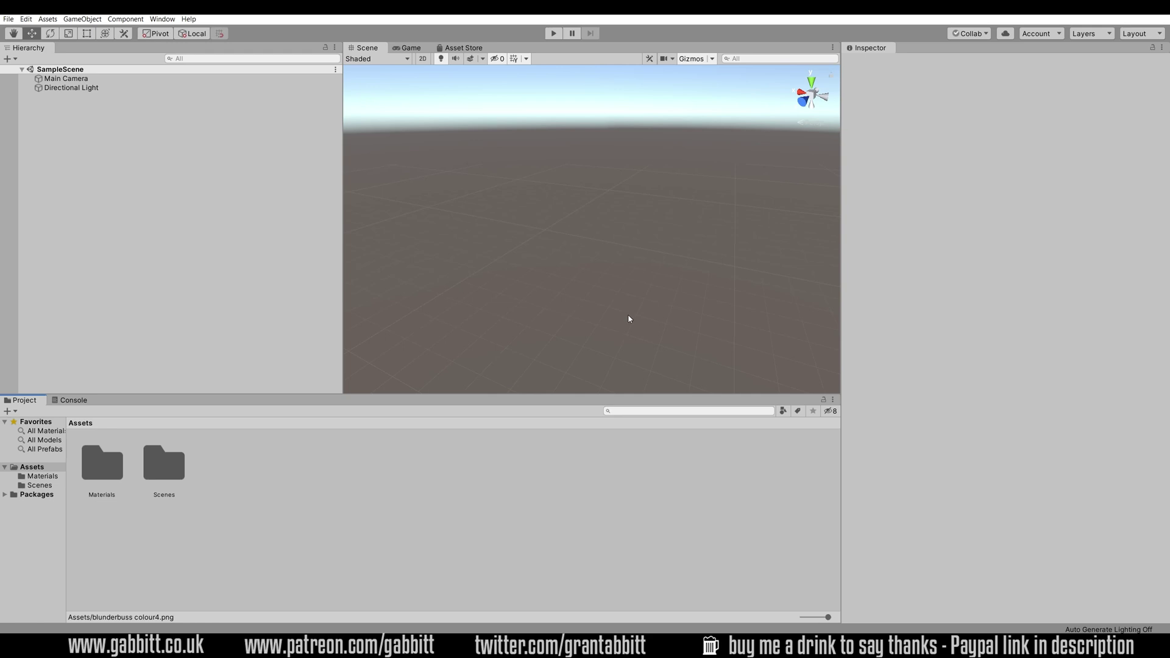
{"action": "key", "text": "alt+Tab"}
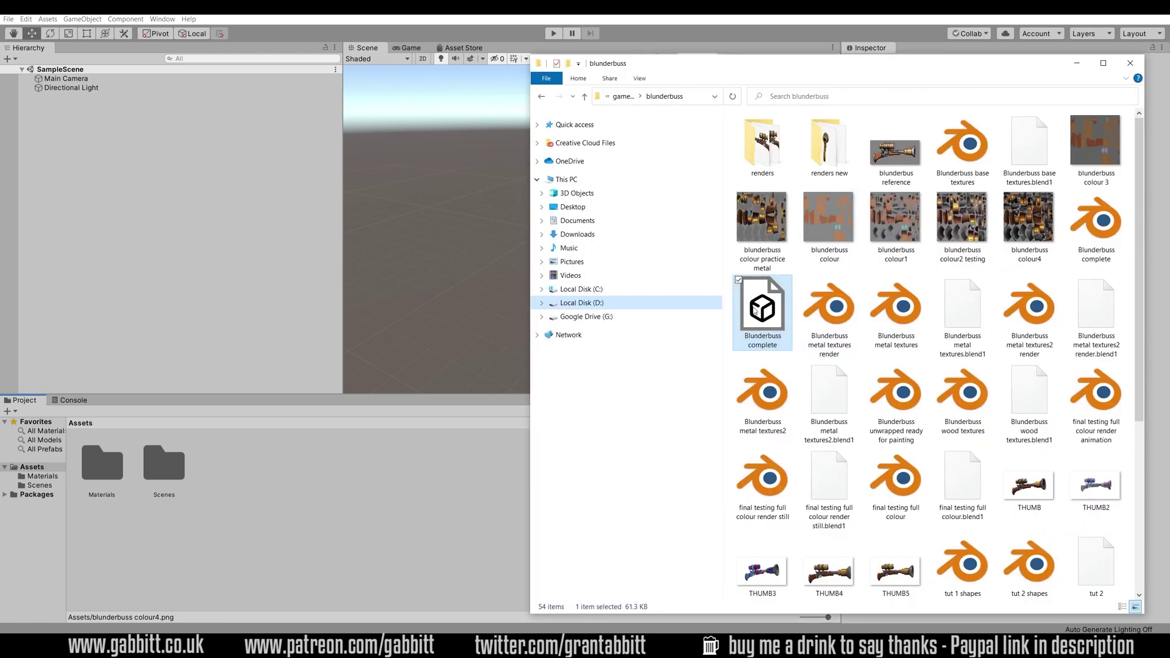
{"action": "left_click_drag", "start_coordinate": [768, 312], "coordinate": [292, 484]}
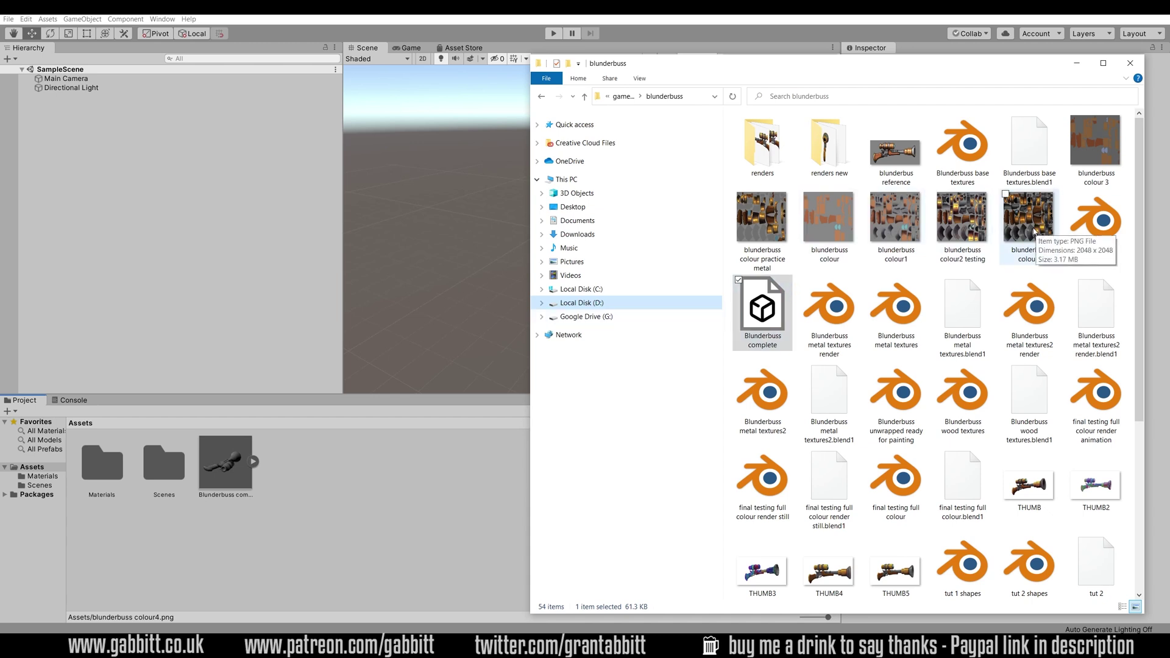
{"action": "left_click_drag", "start_coordinate": [1024, 240], "coordinate": [313, 468]}
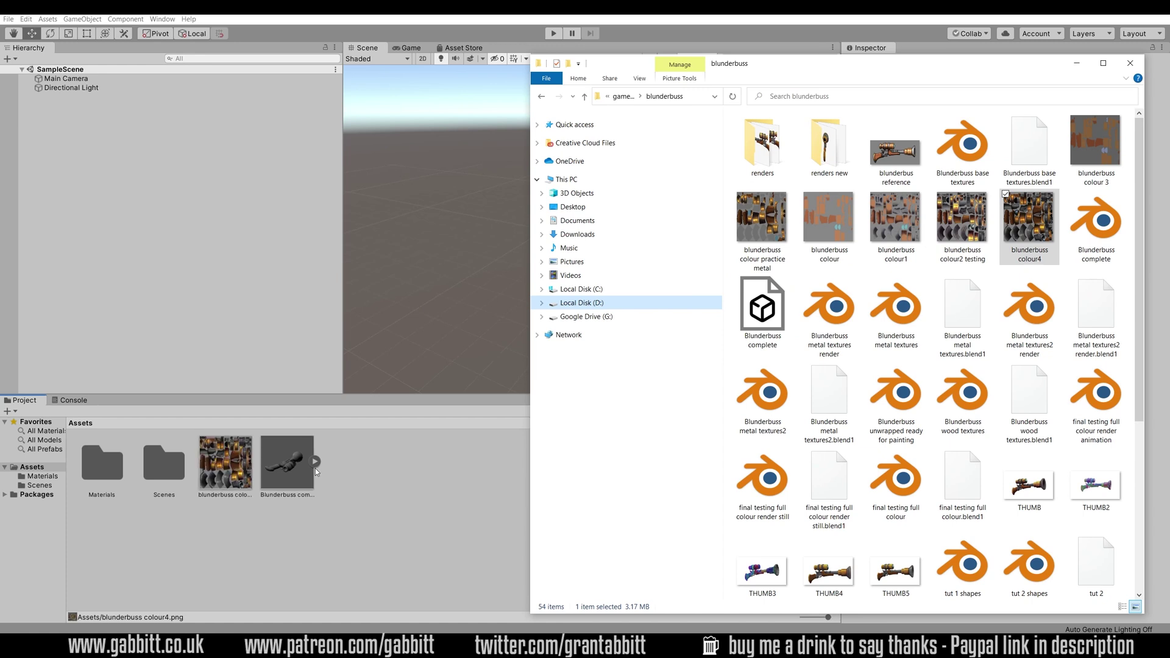
- Place the Blunderbuss complete model into the Unity scene and zoom in on it
{"action": "left_click", "coordinate": [399, 440]}
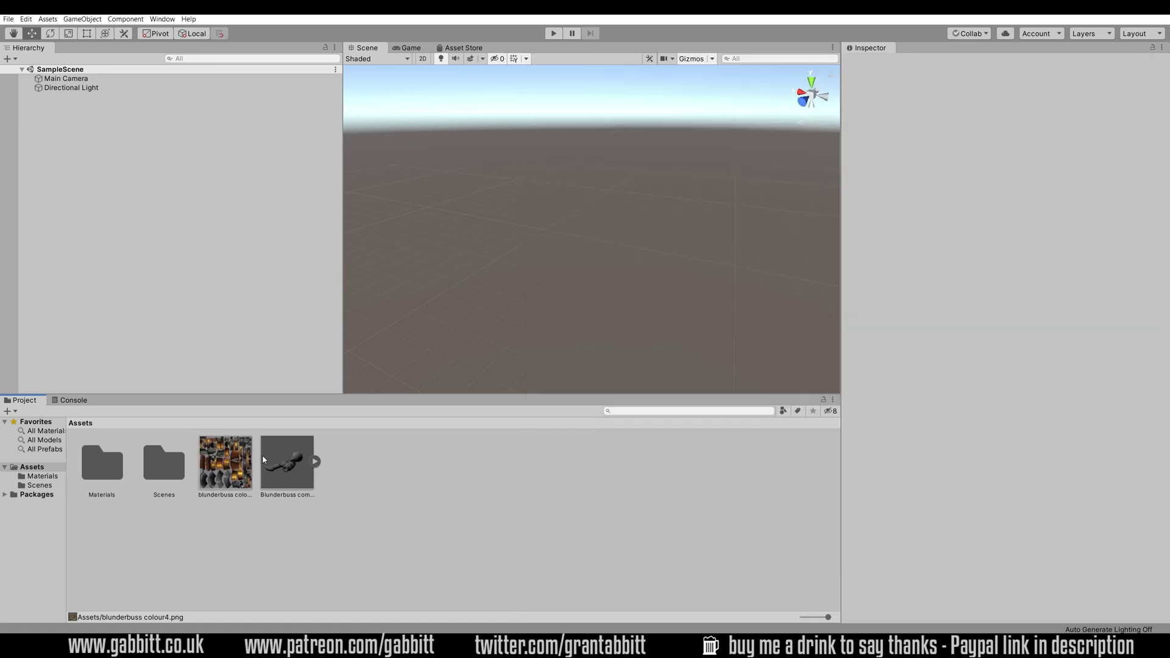
{"action": "left_click_drag", "start_coordinate": [346, 425], "coordinate": [580, 235]}
{"action": "scroll", "coordinate": [628, 277], "scroll_direction": "up", "scroll_amount": 3}
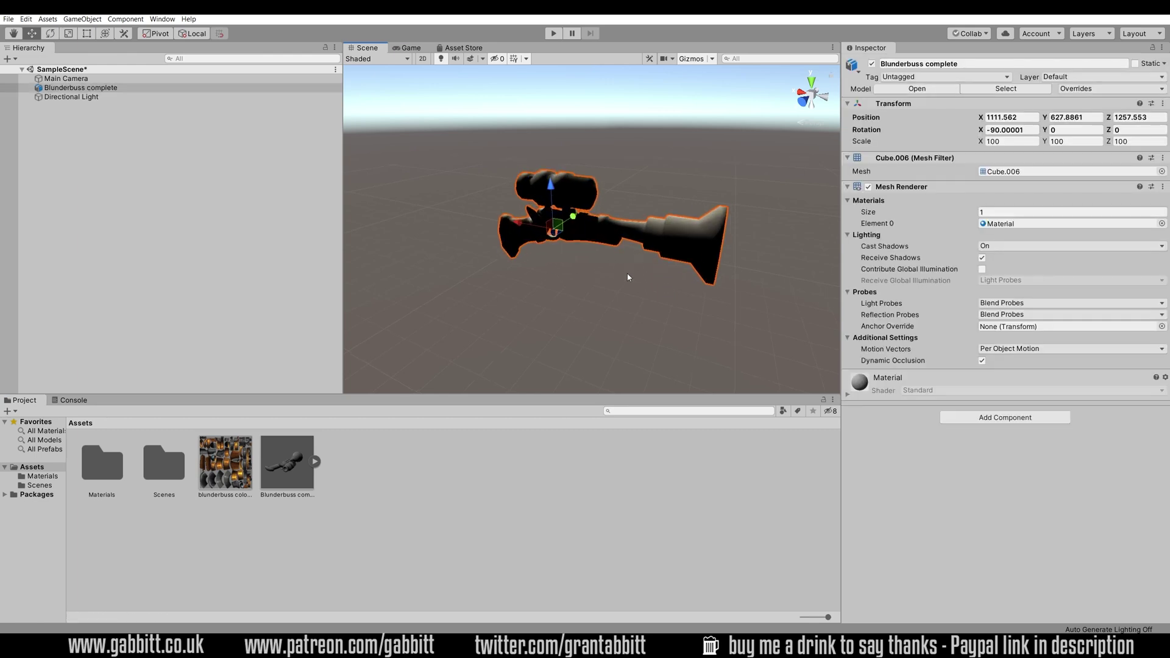
{"action": "left_click_drag", "start_coordinate": [653, 276], "coordinate": [579, 235], "text": "alt"}
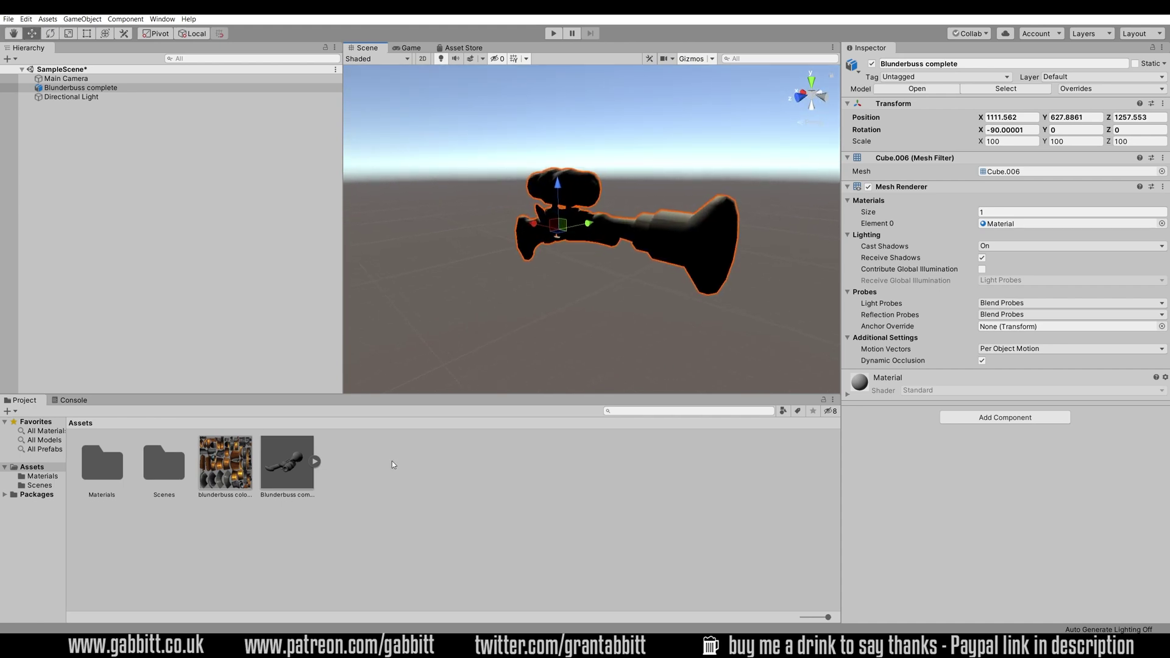
- Create a material named blunderbuss with smoothness 0 and blunderbuss colour4 as Albedo
{"action": "right_click", "coordinate": [385, 466]}
{"action": "mouse_move", "coordinate": [463, 218]}
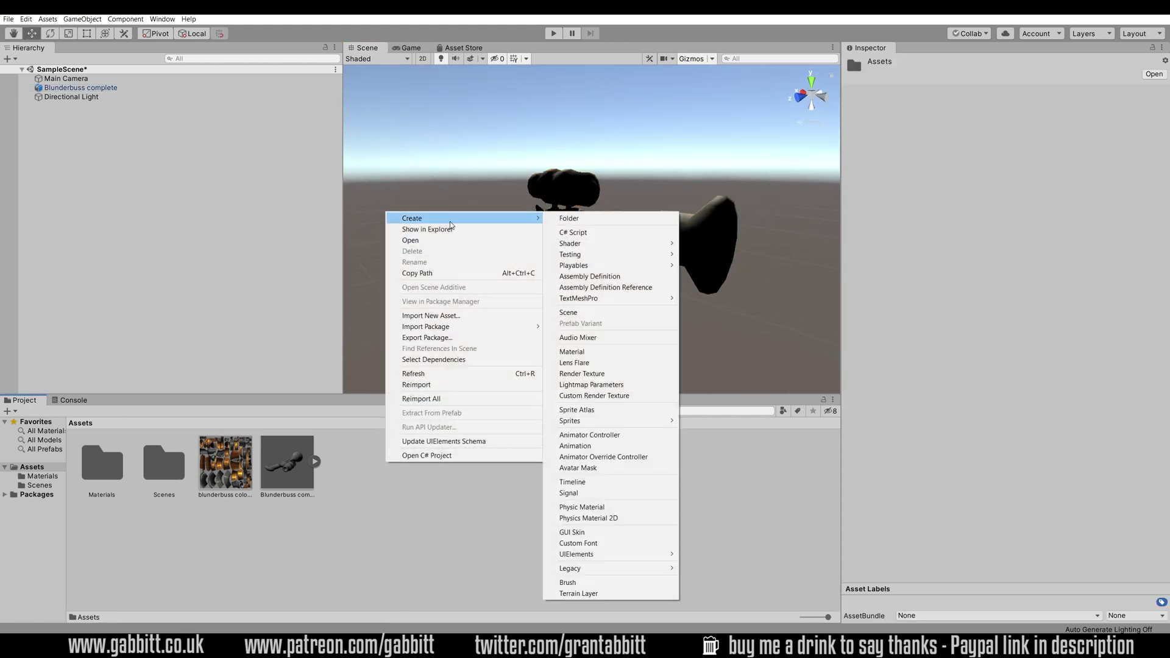
{"action": "left_click", "coordinate": [572, 352]}
{"action": "type", "text": "blunderbuss"}
{"action": "key", "text": "Return"}
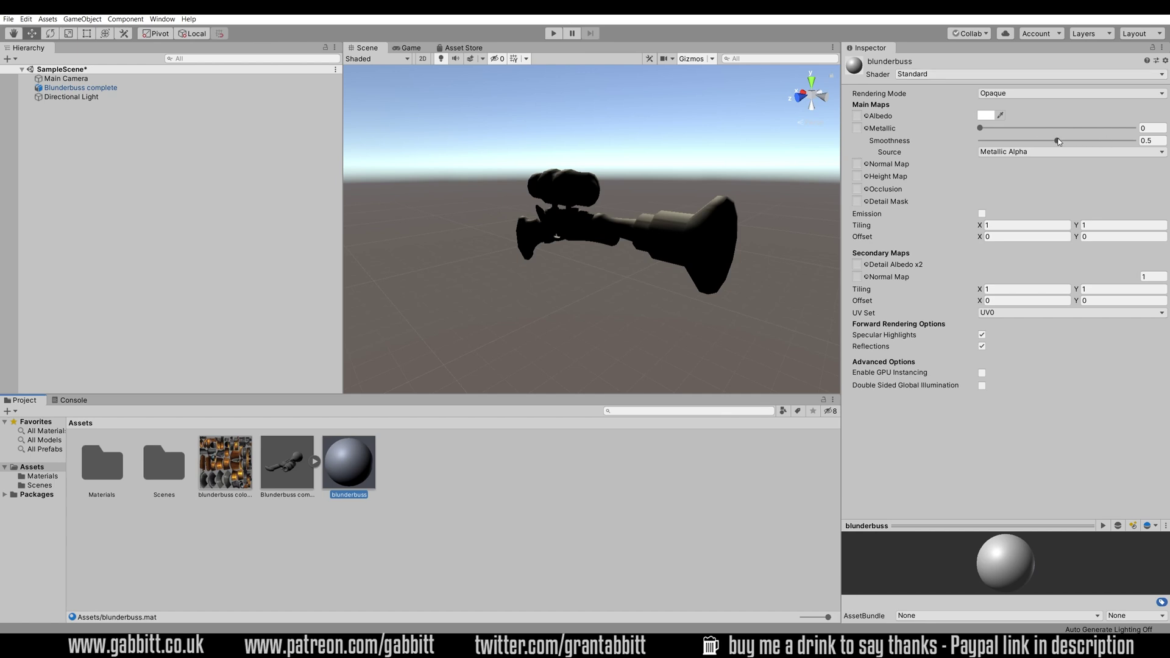
{"action": "left_click_drag", "start_coordinate": [1059, 141], "coordinate": [977, 141]}
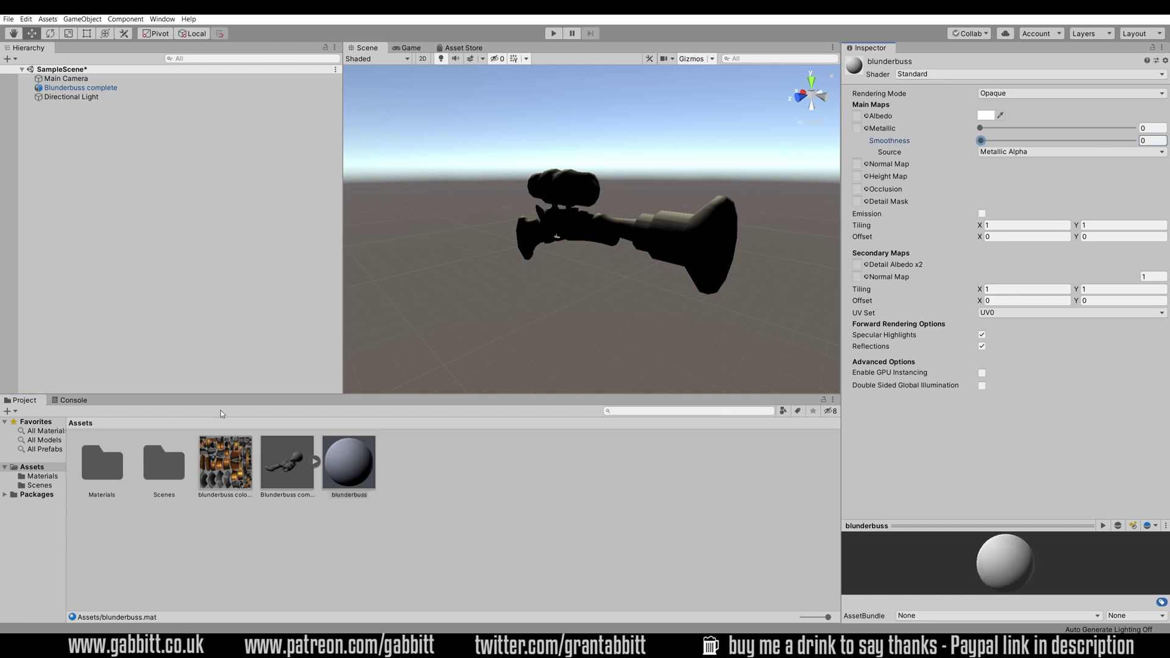
{"action": "left_click_drag", "start_coordinate": [224, 475], "coordinate": [860, 116]}
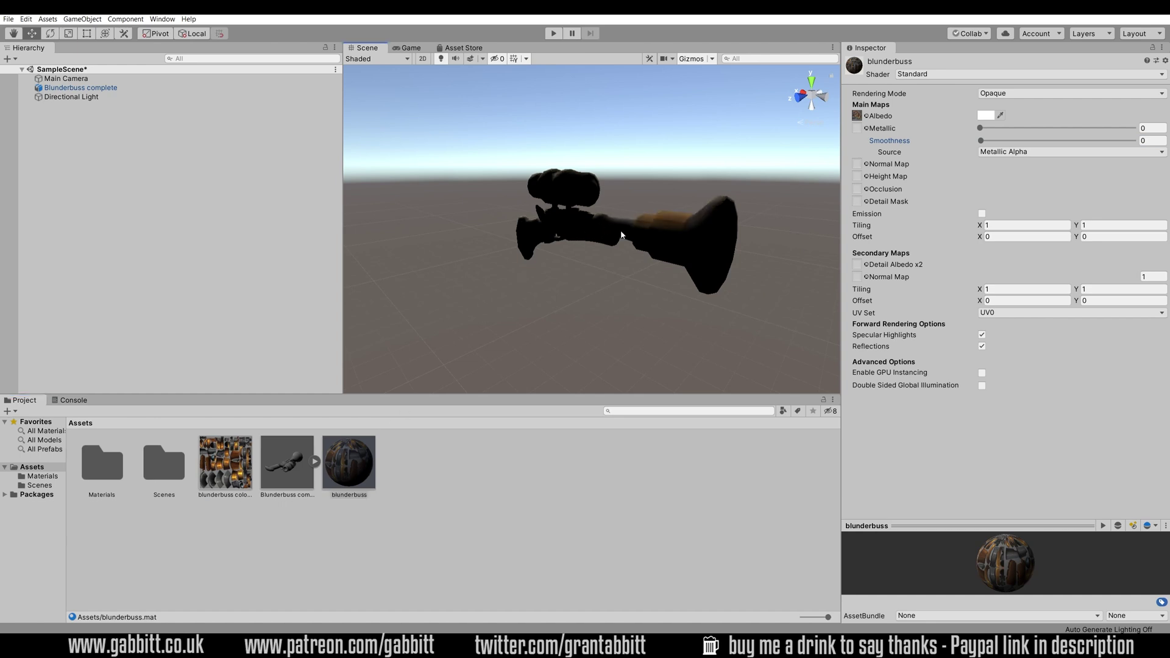
- Enable emission on the blunderbuss material using the colour texture as emission colour
{"action": "left_click_drag", "start_coordinate": [694, 257], "coordinate": [525, 243], "text": "alt"}
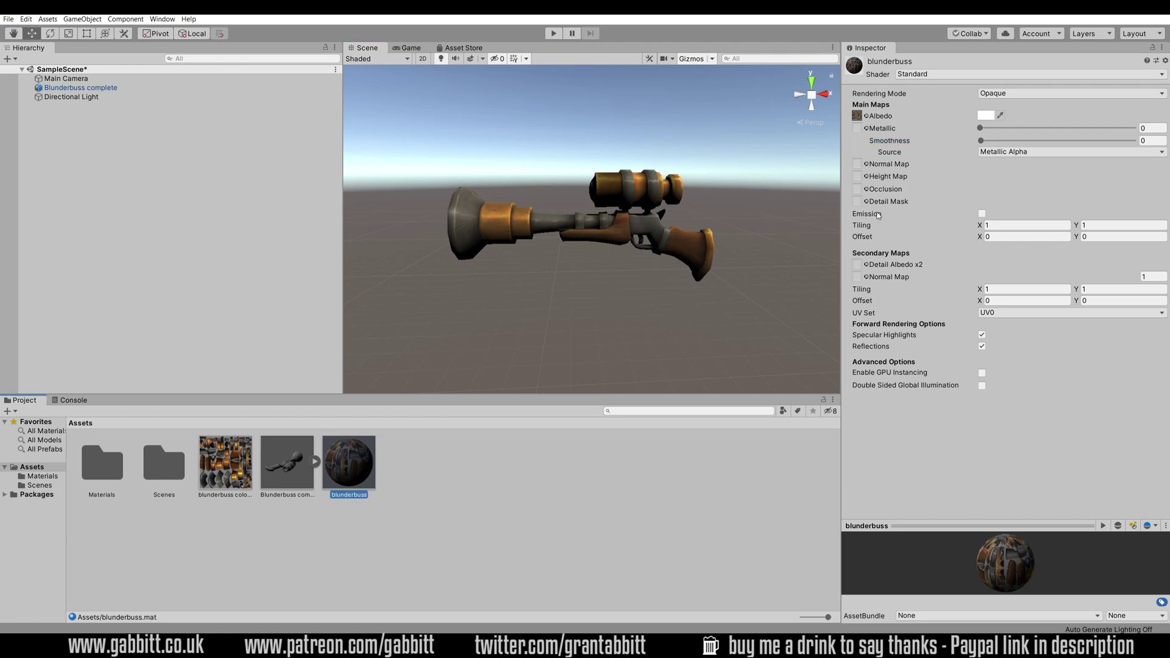
{"action": "left_click", "coordinate": [982, 214]}
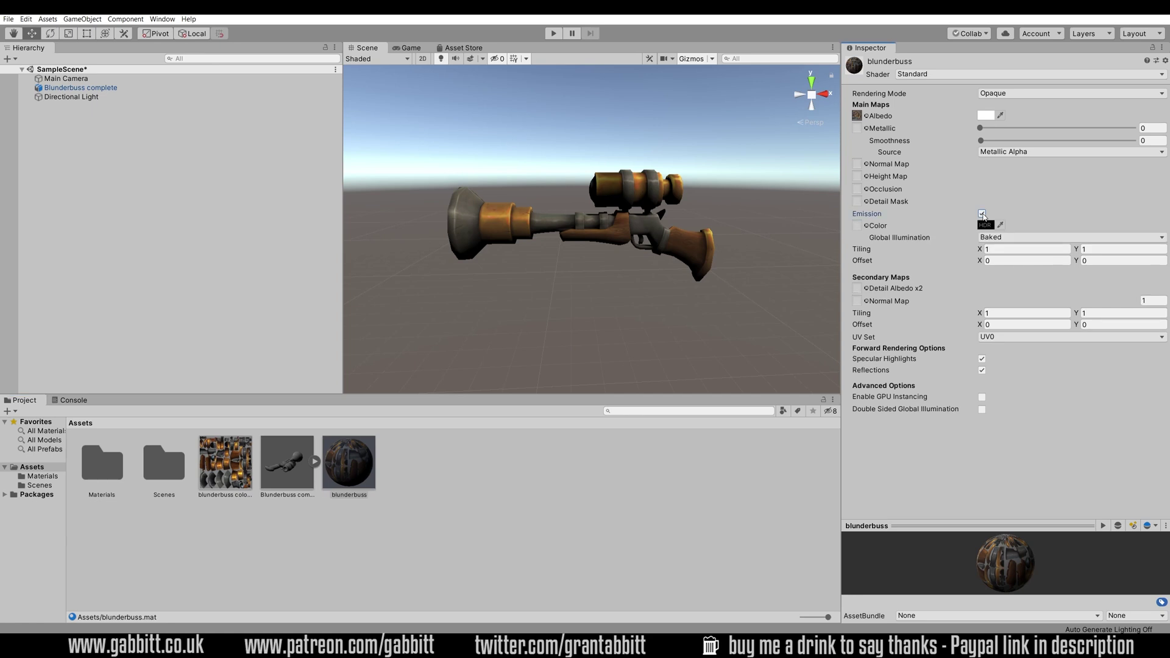
{"action": "left_click_drag", "start_coordinate": [226, 462], "coordinate": [857, 227]}
{"action": "left_click_drag", "start_coordinate": [517, 260], "coordinate": [664, 256], "text": "alt"}
- Switch the blunderbuss material to the Unlit/Texture shader and orbit the model to check it
{"action": "left_click", "coordinate": [938, 76]}
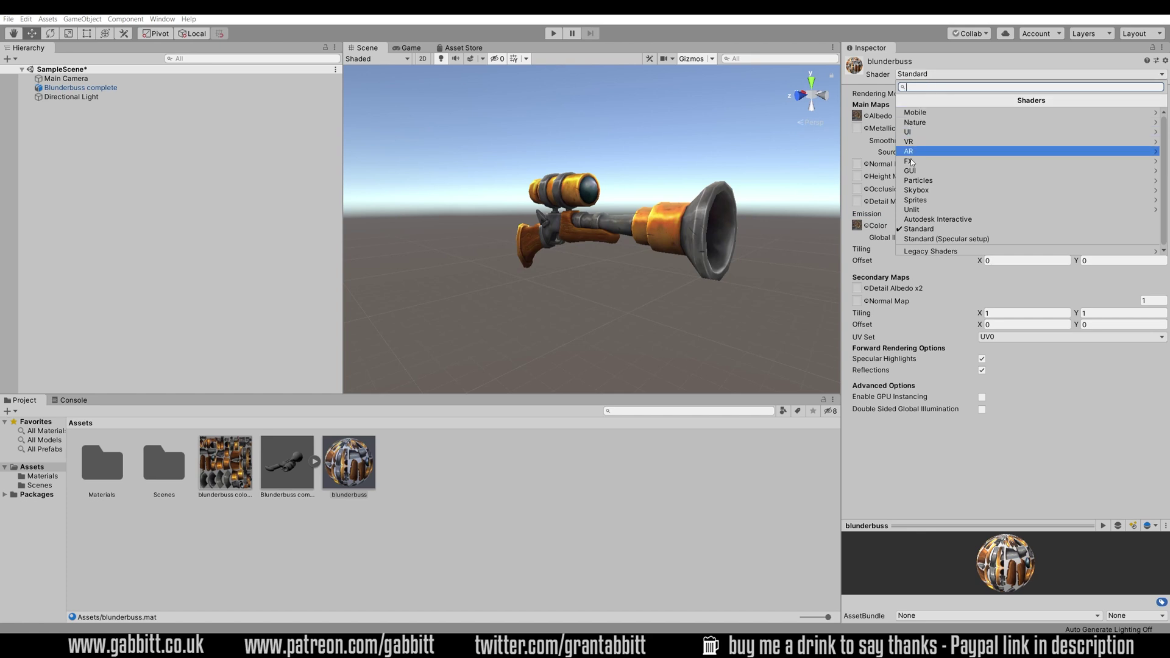
{"action": "left_click", "coordinate": [912, 209]}
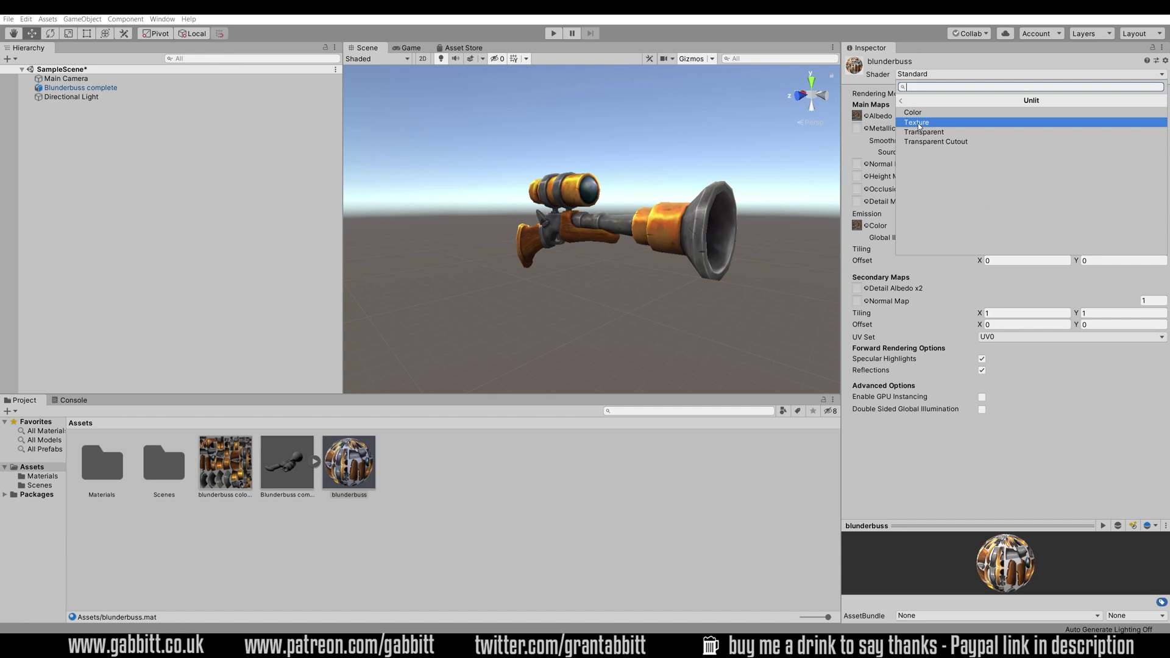
{"action": "left_click", "coordinate": [919, 124]}
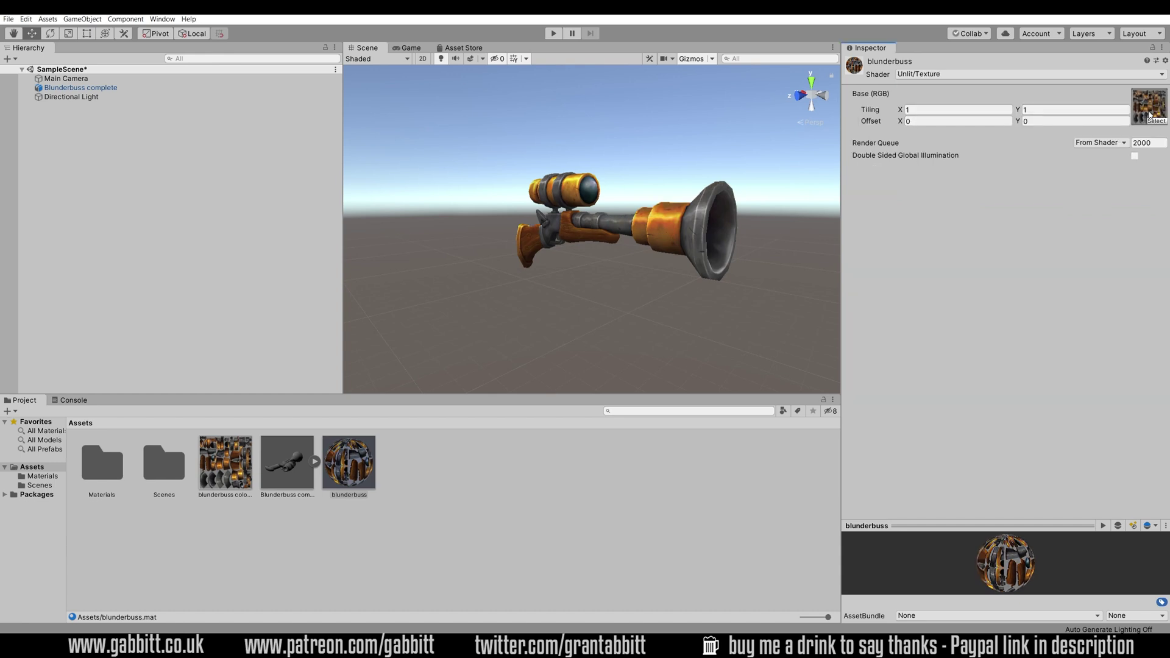
{"action": "left_click_drag", "start_coordinate": [712, 244], "coordinate": [567, 259], "text": "alt"}
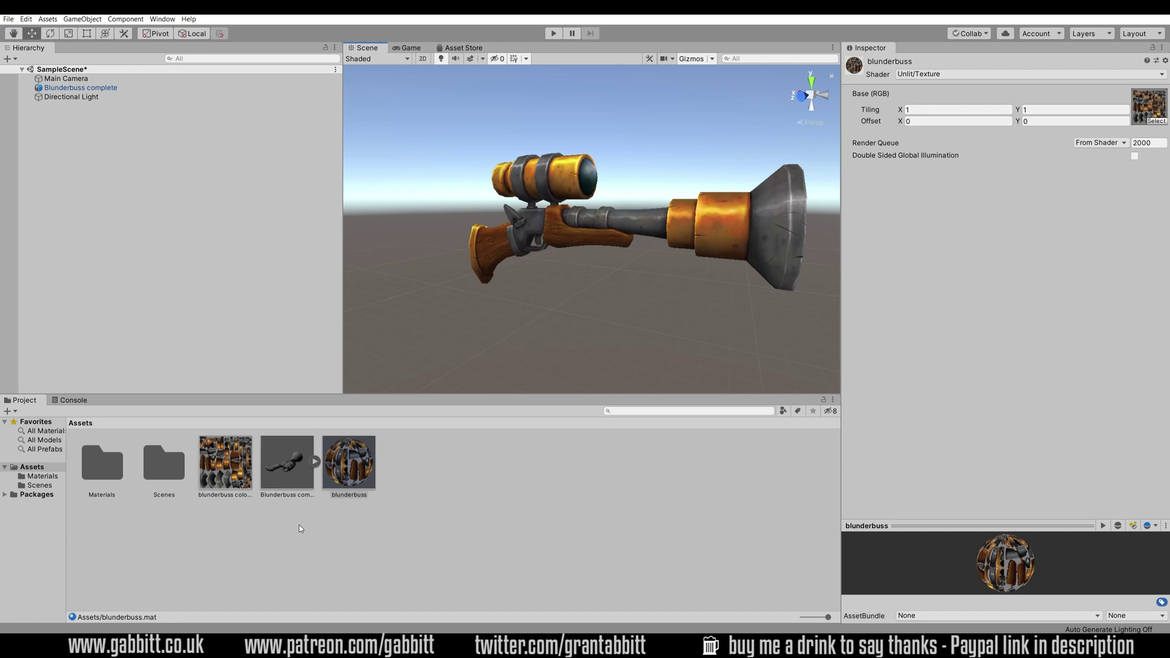
{"action": "left_click_drag", "start_coordinate": [670, 244], "coordinate": [758, 239], "text": "alt"}
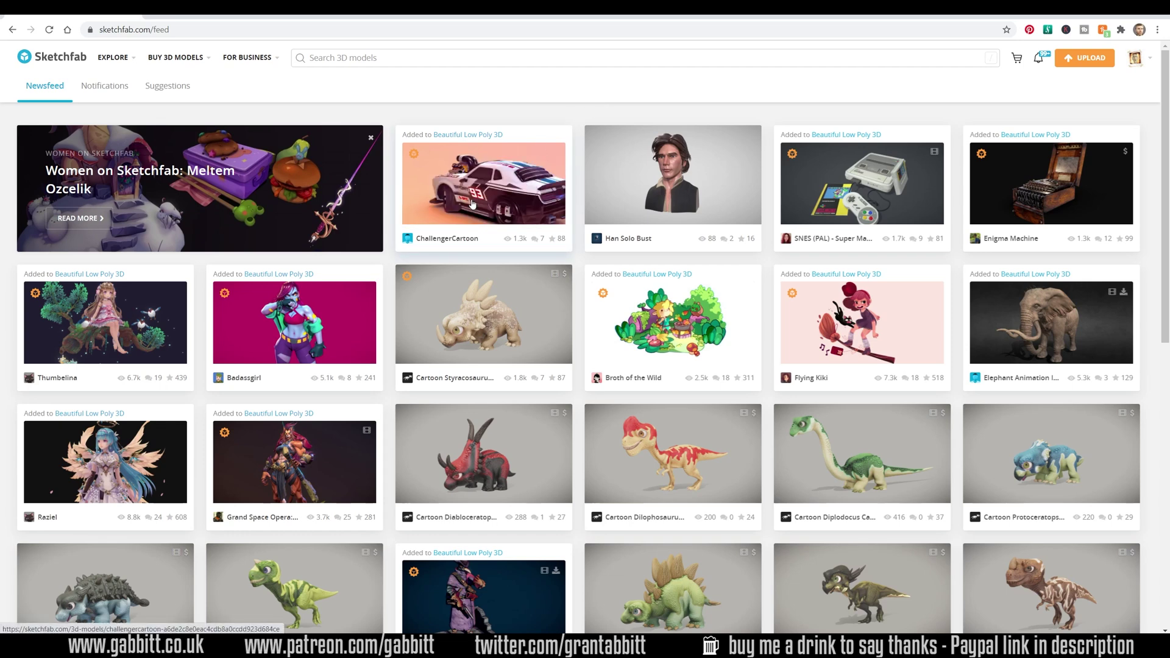
{"action": "left_click", "coordinate": [540, 195]}
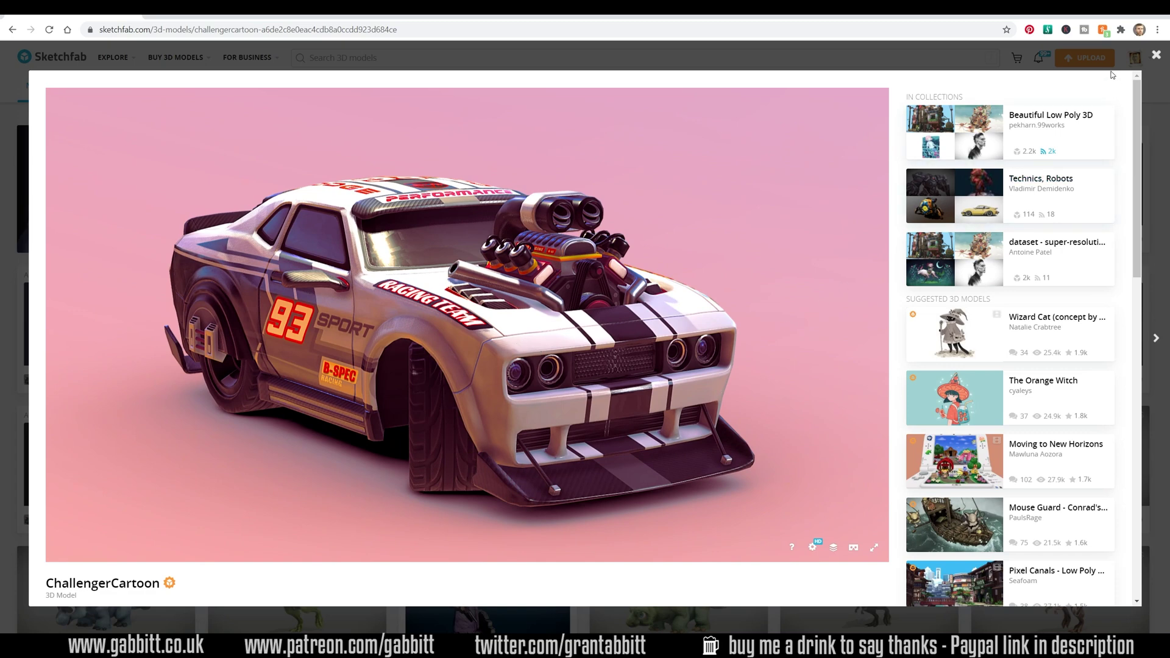
{"action": "left_click", "coordinate": [1157, 56]}
- Upload the Blunderbuss complete file to Sketchfab and open its model details
{"action": "left_click", "coordinate": [1078, 59]}
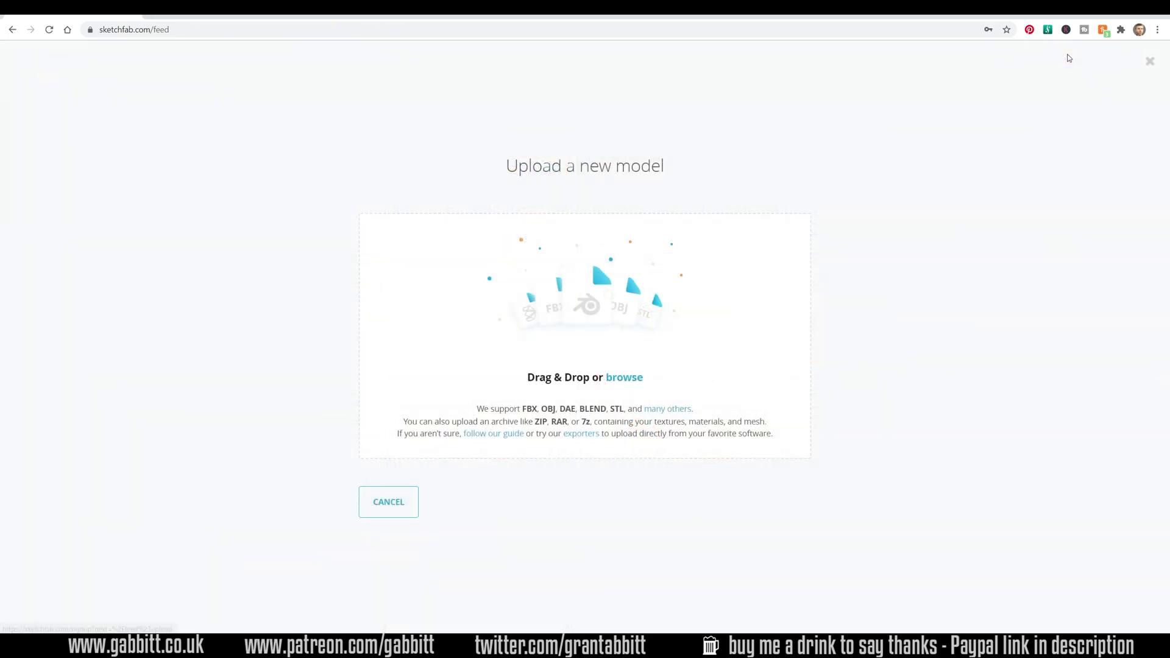
{"action": "key", "text": "alt+Tab"}
{"action": "left_click", "coordinate": [774, 323]}
{"action": "mouse_move", "coordinate": [774, 325]}
{"action": "left_mouse_down"}
{"action": "mouse_move", "coordinate": [527, 216]}
{"action": "mouse_move", "coordinate": [476, 334]}
{"action": "mouse_move", "coordinate": [482, 347]}
{"action": "left_mouse_up"}
{"action": "left_click", "coordinate": [762, 431]}
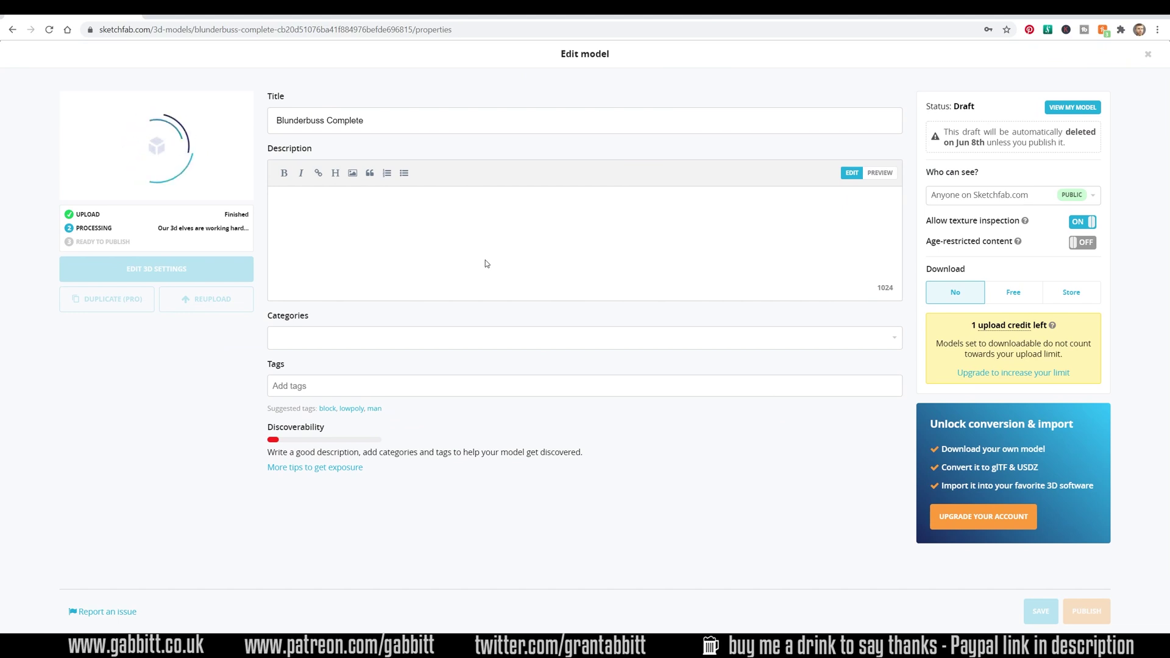
- Retitle the model with Thundergun, Handpainted, lowpoly and write a description with texture sizes and making-of link
{"action": "double_click", "coordinate": [345, 120]}
{"action": "type", "text": "- Thun"}
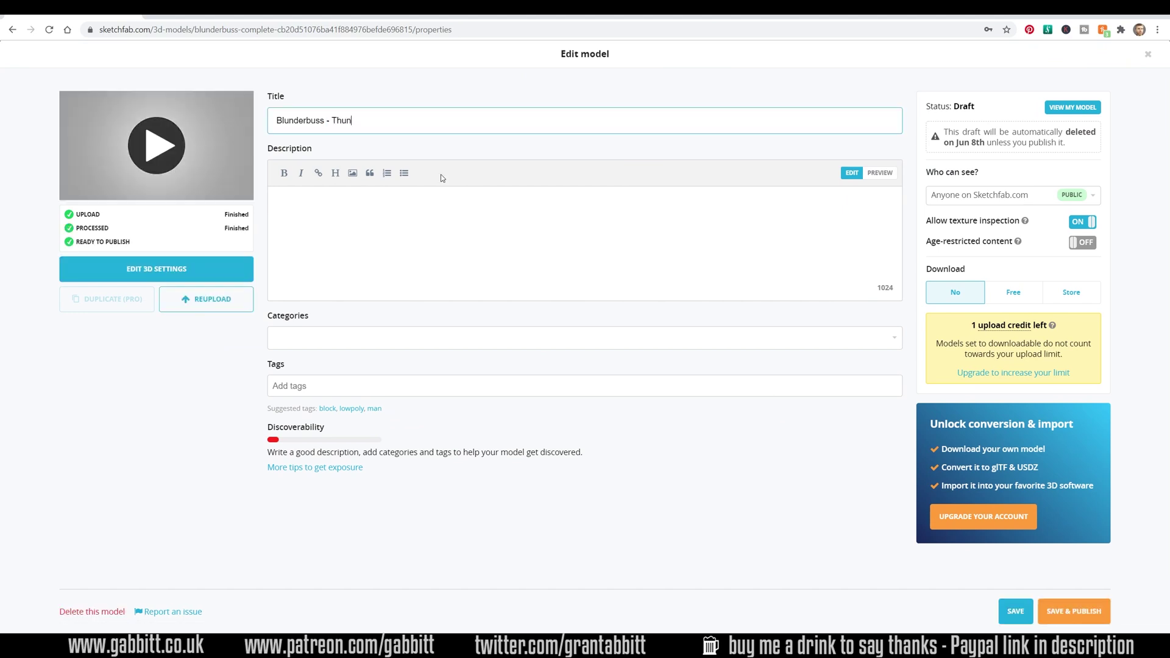
{"action": "type", "text": "dergun - Handpainted - lowpoly"}
{"action": "left_click", "coordinate": [330, 120]}
{"action": "key", "text": "BackSpace"}
{"action": "type", "text": "/"}
{"action": "left_click", "coordinate": [375, 228]}
{"action": "type", "text": "A stylized blunderbus gun with hand painted textures. Texture sizes 2048X2048 polycount - 830 faces (quads)"}
{"action": "type", "text": "See how I made this model: https://youtube.com/playlist?list=PLn3ukorJv4vvkmo-mNOsicGj097lsS5-s"}
{"action": "left_click", "coordinate": [397, 340]}
- Set the category to Weapons & Military and add tags like lowpoly, weapon, blunderbuss, handpainted
{"action": "scroll", "coordinate": [396, 426], "scroll_direction": "down", "scroll_amount": 5}
{"action": "left_click", "coordinate": [295, 495]}
{"action": "left_click", "coordinate": [330, 388]}
{"action": "type", "text": "lowpoly weapon gun rigged blunderbuss-rifle thundergun blender3d blendertutorial stylized stylized-weapon handpainted"}
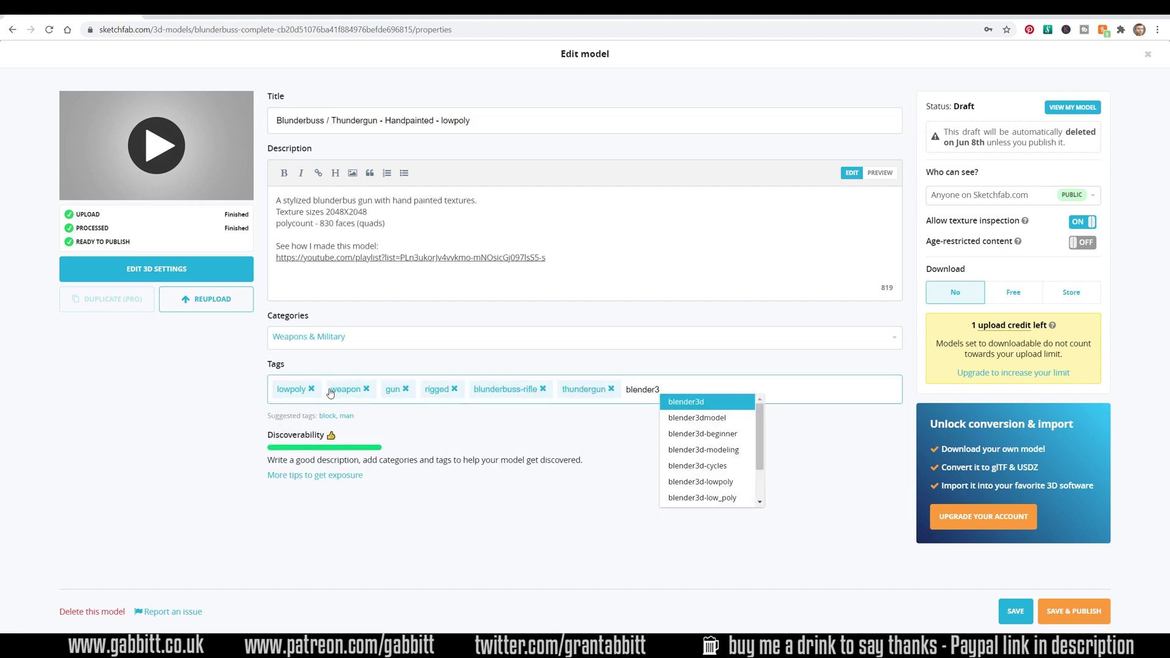
{"action": "key", "text": "Return"}
- Offer the model in the store at a price of 10 and save the details
{"action": "left_click", "coordinate": [1083, 303]}
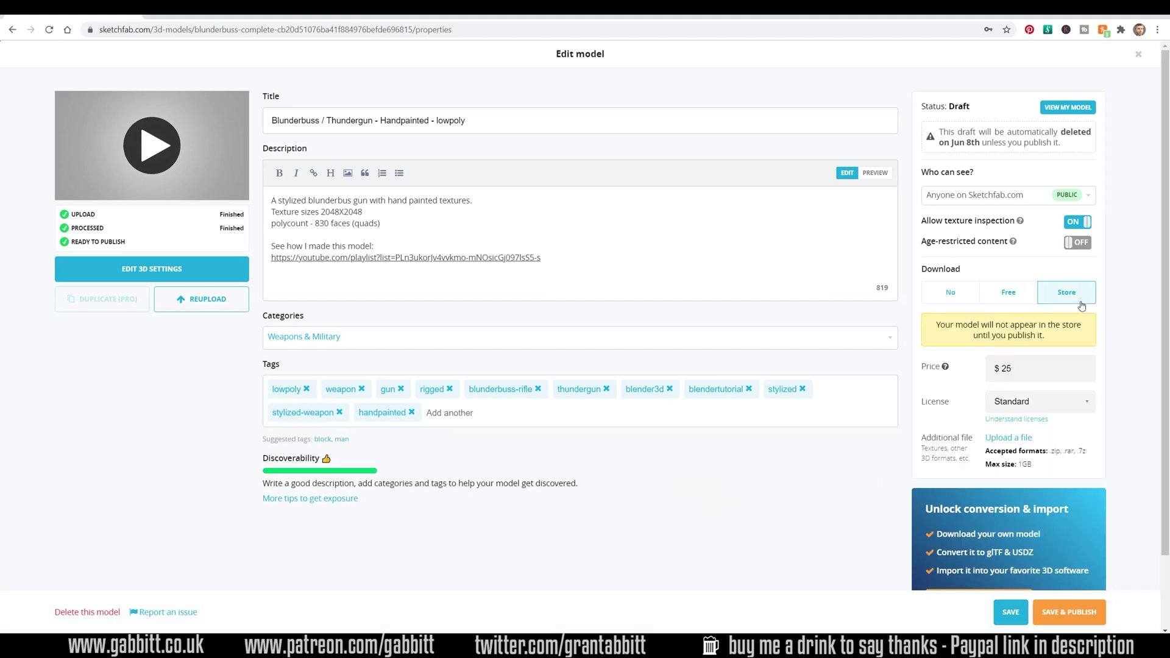
{"action": "triple_click", "coordinate": [1014, 369]}
{"action": "type", "text": "10"}
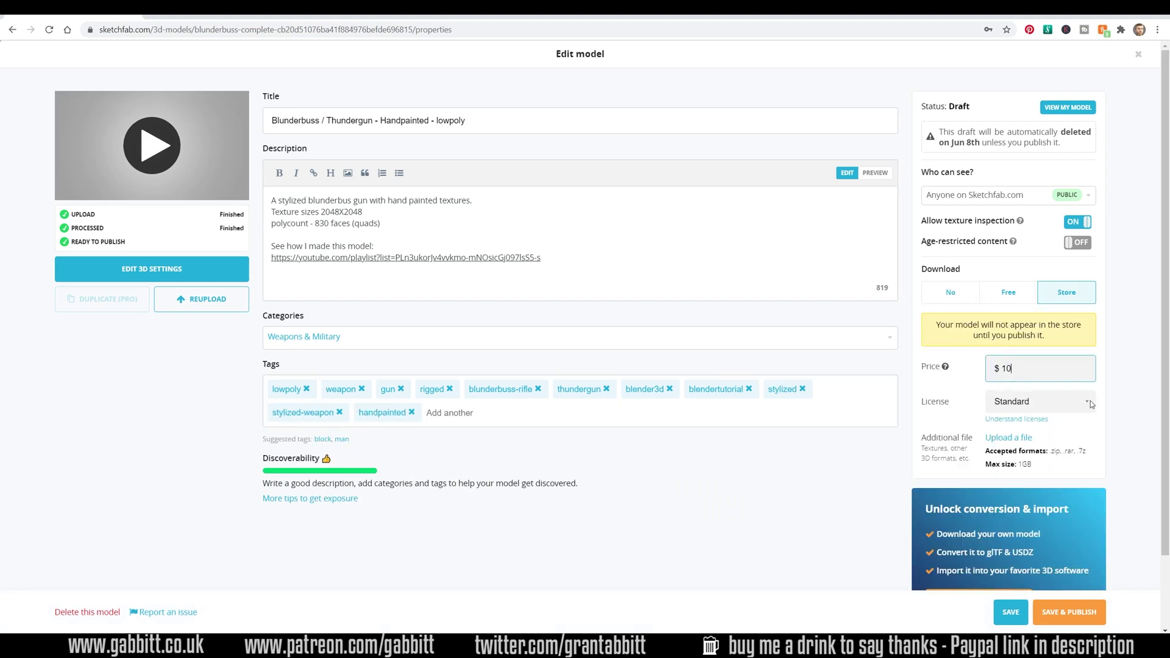
{"action": "left_click", "coordinate": [1010, 612]}
- In the 3D settings, rotate the blunderbuss upright around Y and set shading to Shadeless
{"action": "left_click", "coordinate": [149, 282]}
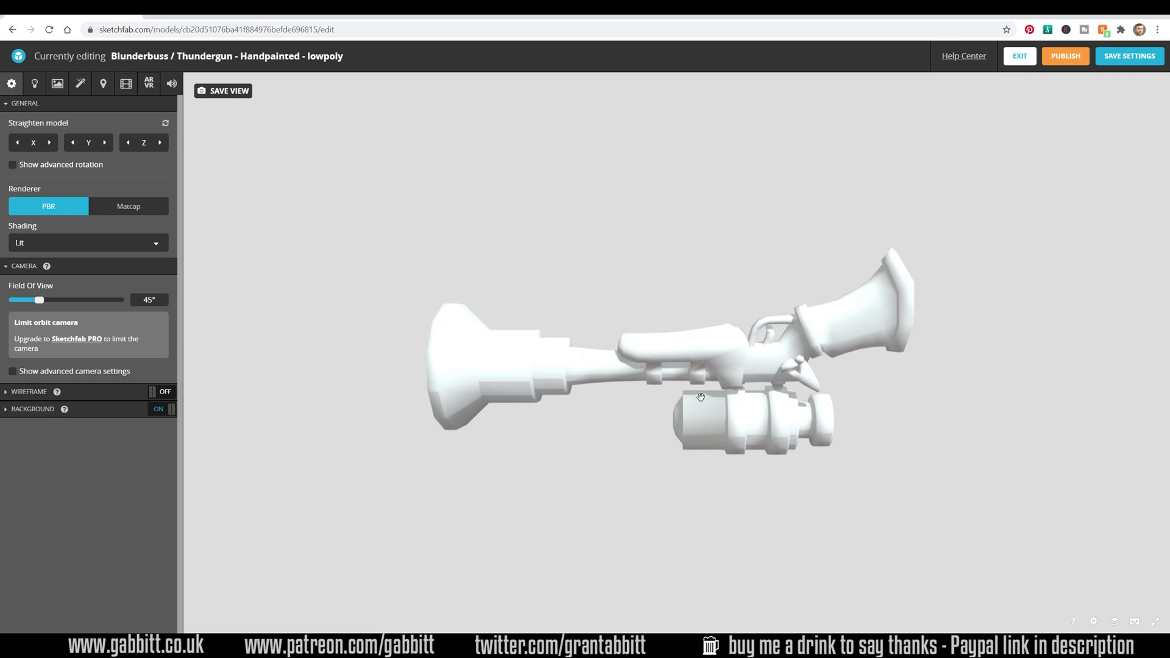
{"action": "left_click", "coordinate": [104, 143]}
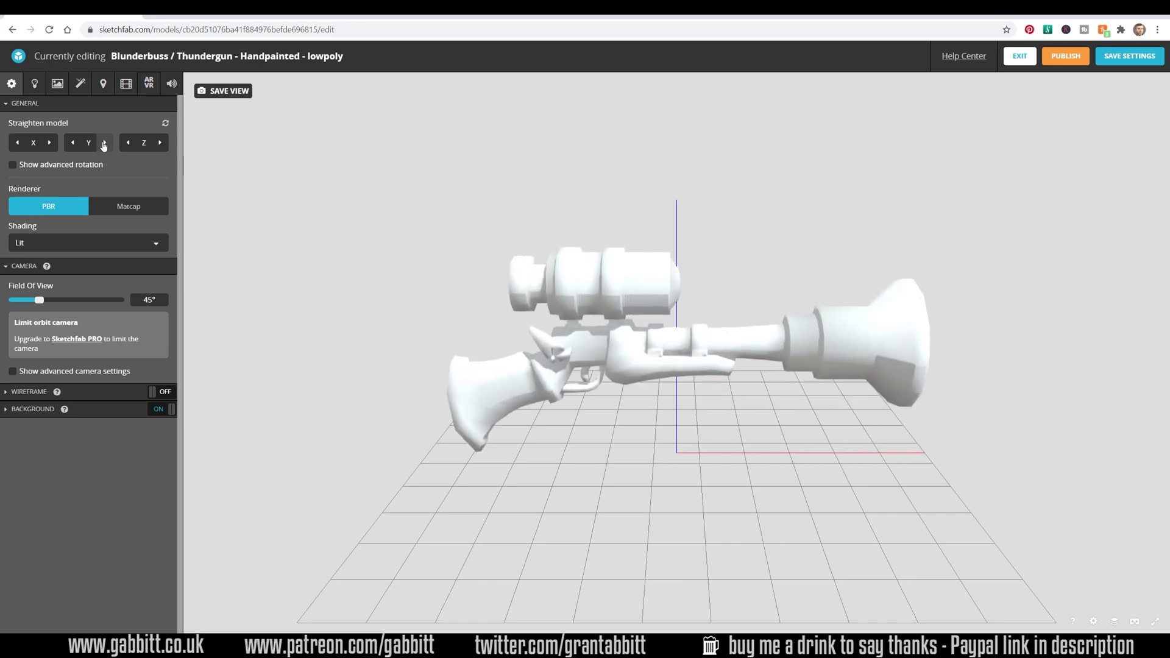
{"action": "left_click", "coordinate": [155, 243]}
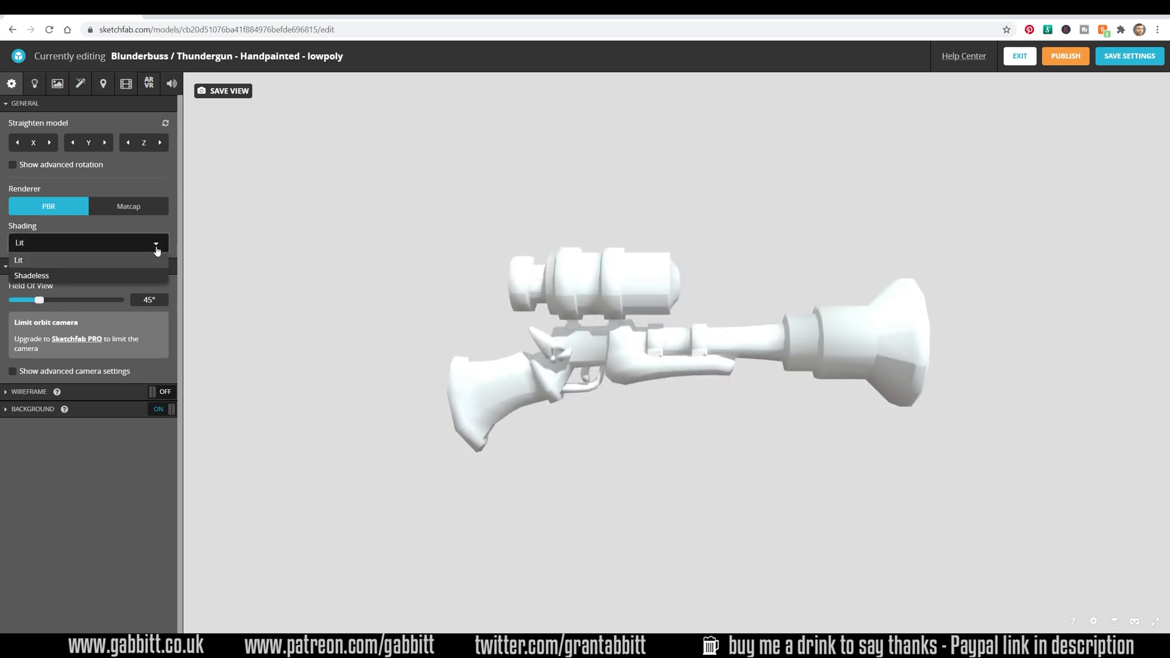
{"action": "left_click", "coordinate": [43, 278]}
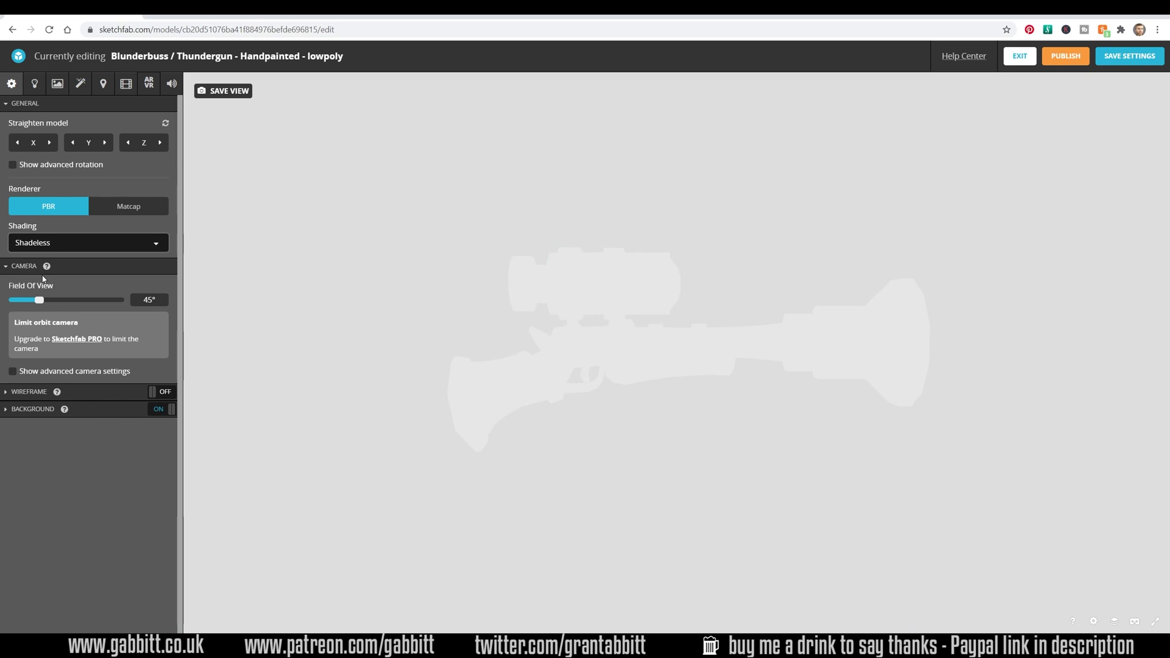
- Import blunderbuss colour4 as the Base Color texture in the Materials tab and inspect the result
{"action": "left_click", "coordinate": [58, 84]}
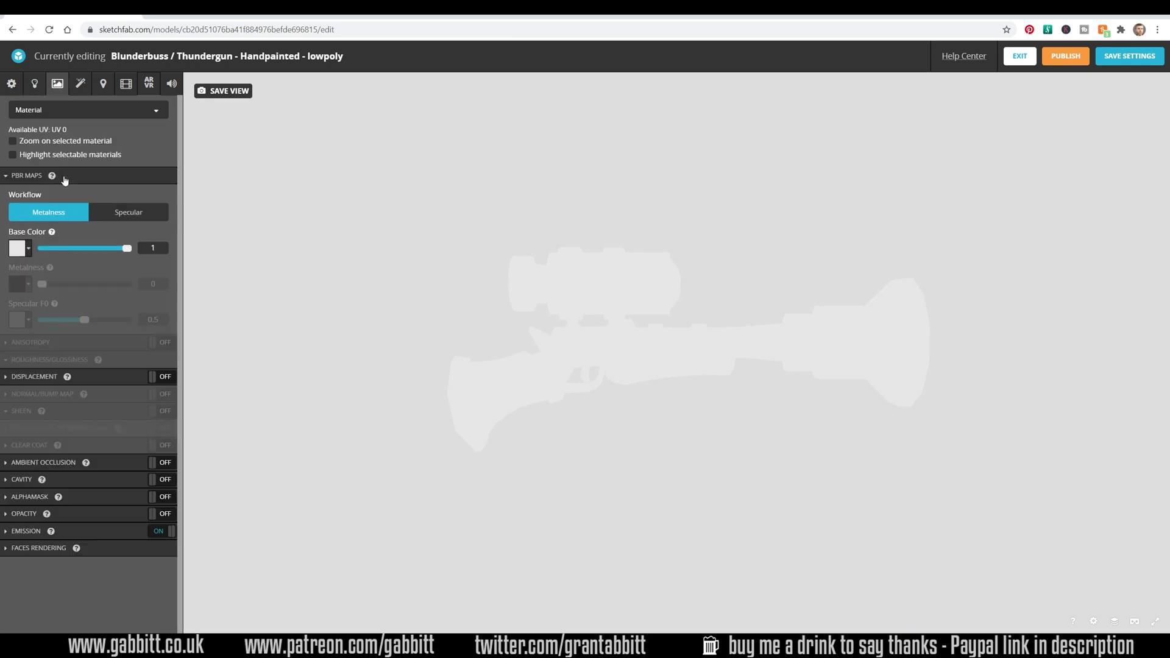
{"action": "left_click", "coordinate": [15, 253]}
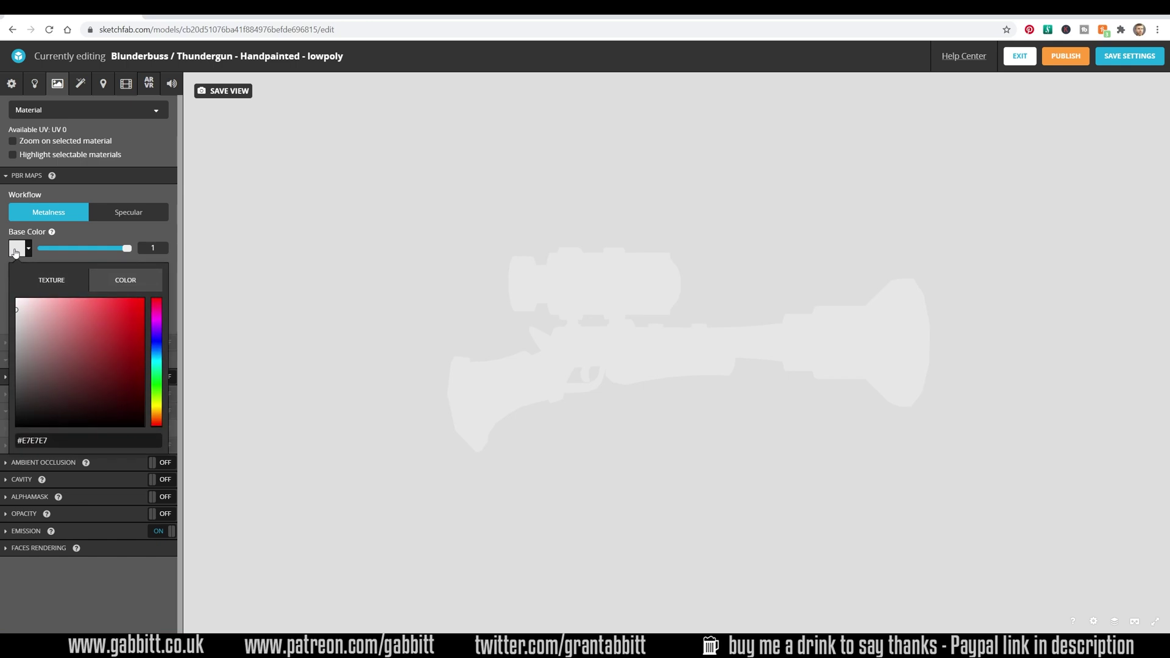
{"action": "left_click", "coordinate": [48, 282]}
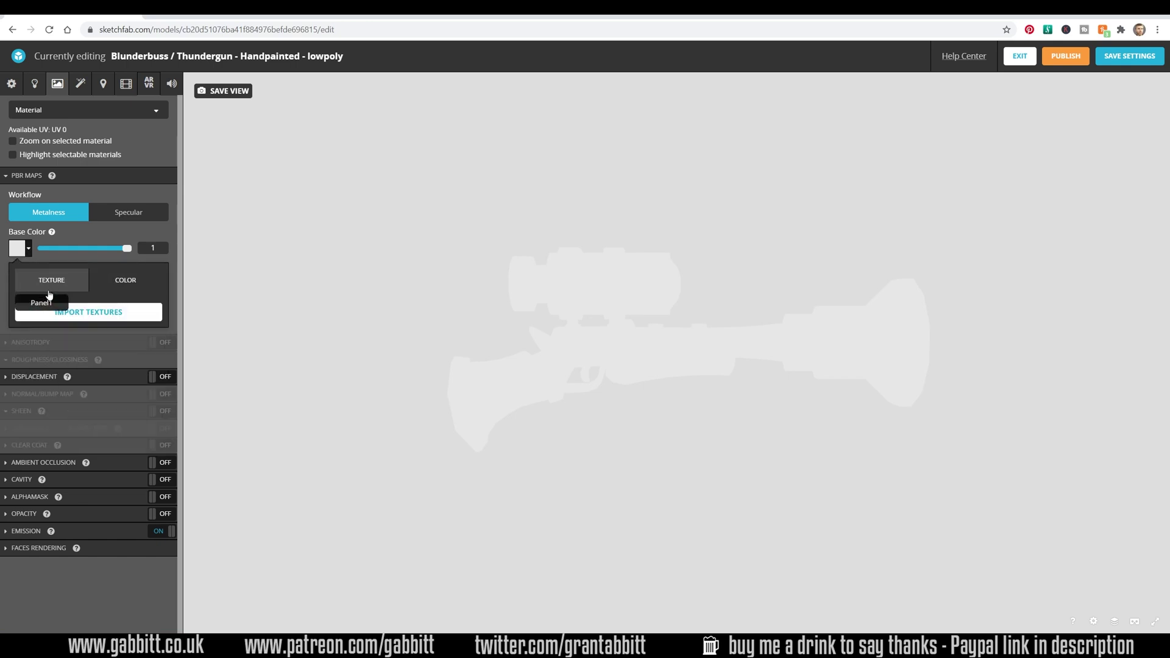
{"action": "left_click", "coordinate": [53, 311]}
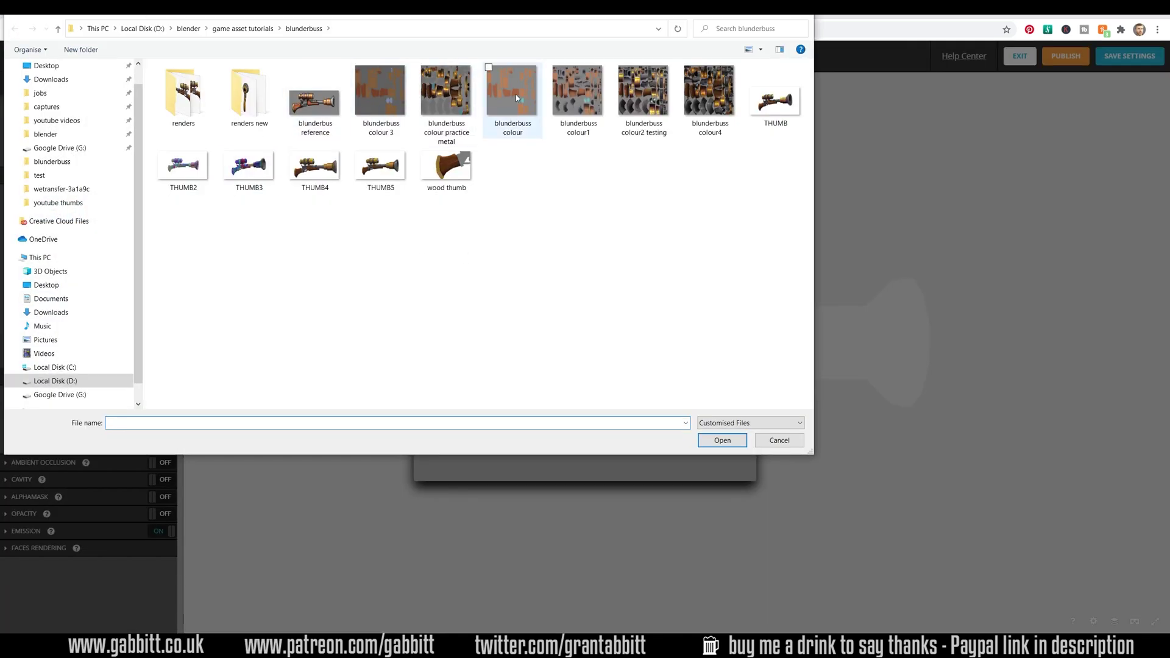
{"action": "left_click", "coordinate": [708, 91]}
{"action": "left_click", "coordinate": [722, 438]}
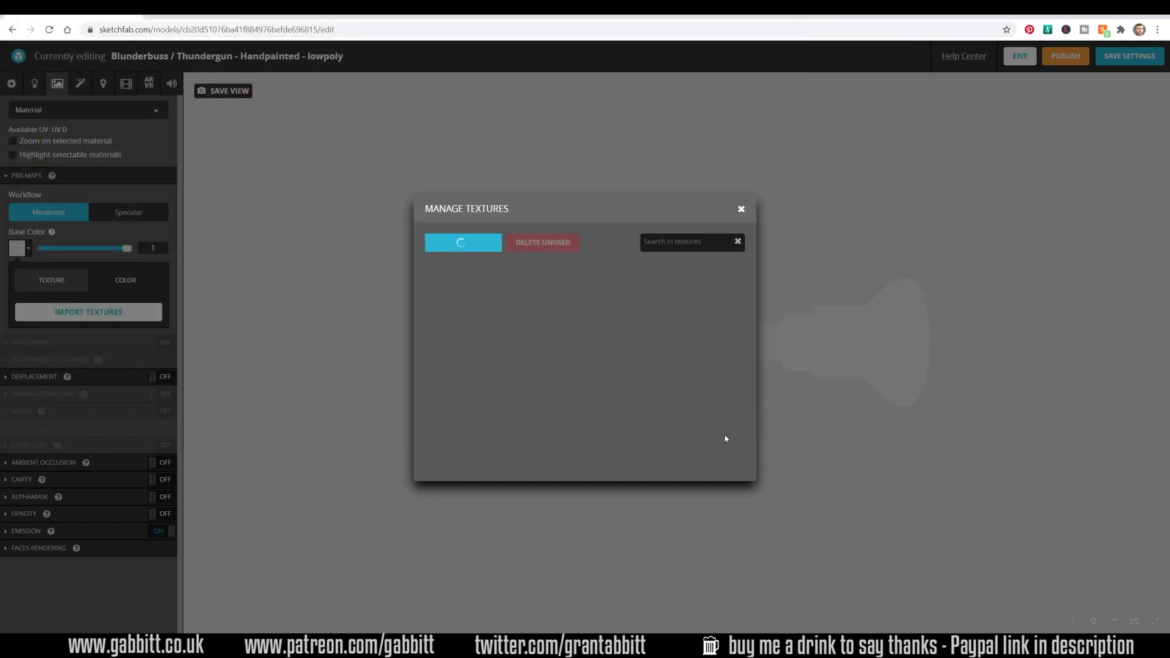
{"action": "left_click", "coordinate": [452, 335]}
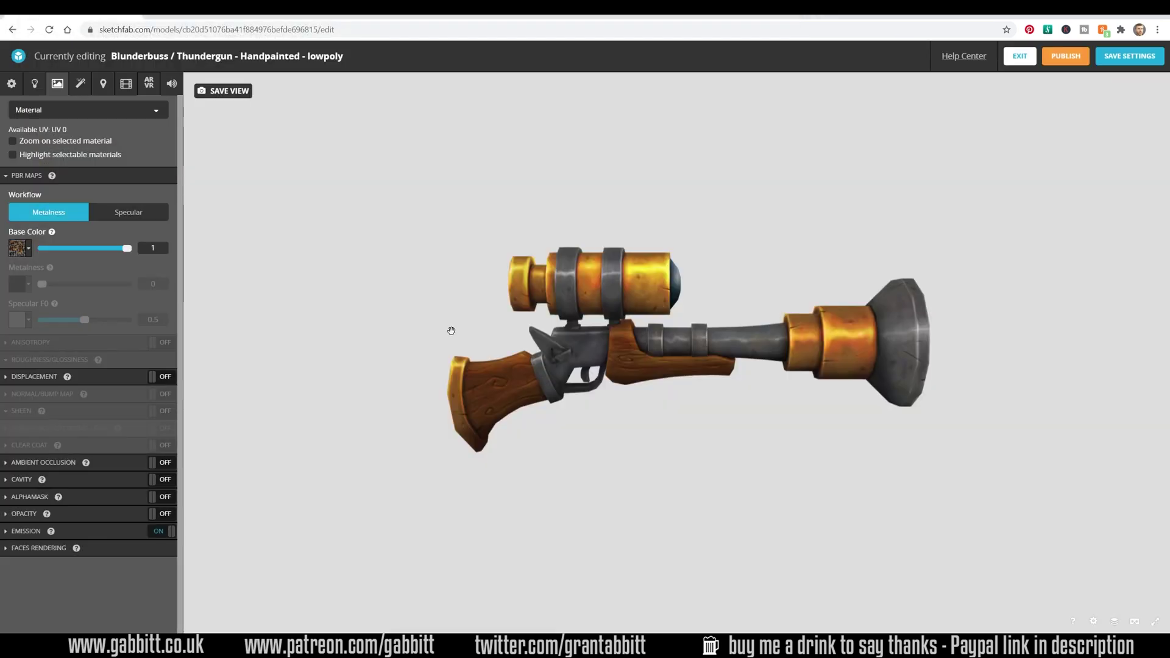
{"action": "left_click_drag", "start_coordinate": [993, 439], "coordinate": [935, 428]}
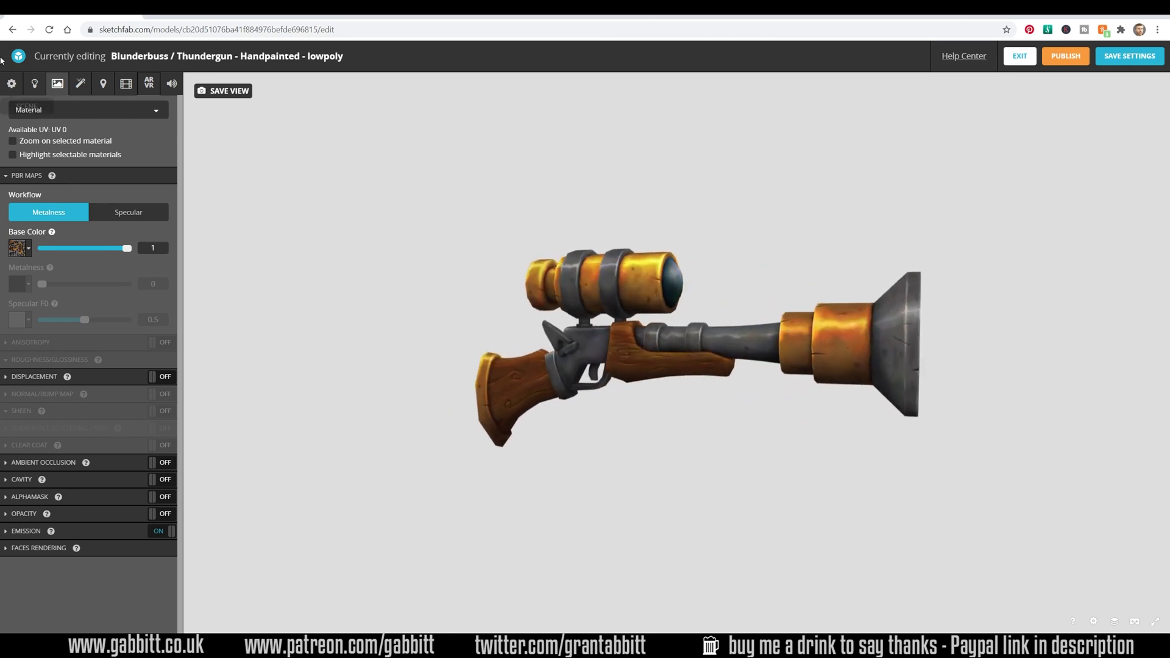
- Give the scene a solid-colour background, tuned from mauve to grey-blue #7A8AA3
{"action": "left_click", "coordinate": [11, 83]}
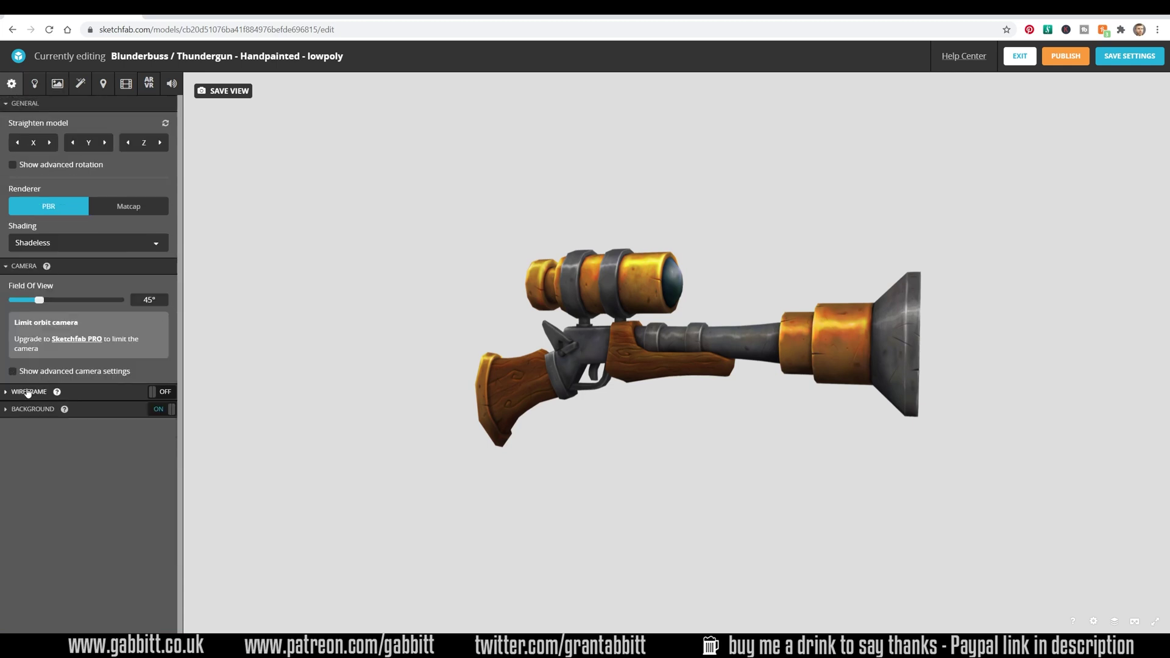
{"action": "left_click", "coordinate": [7, 412]}
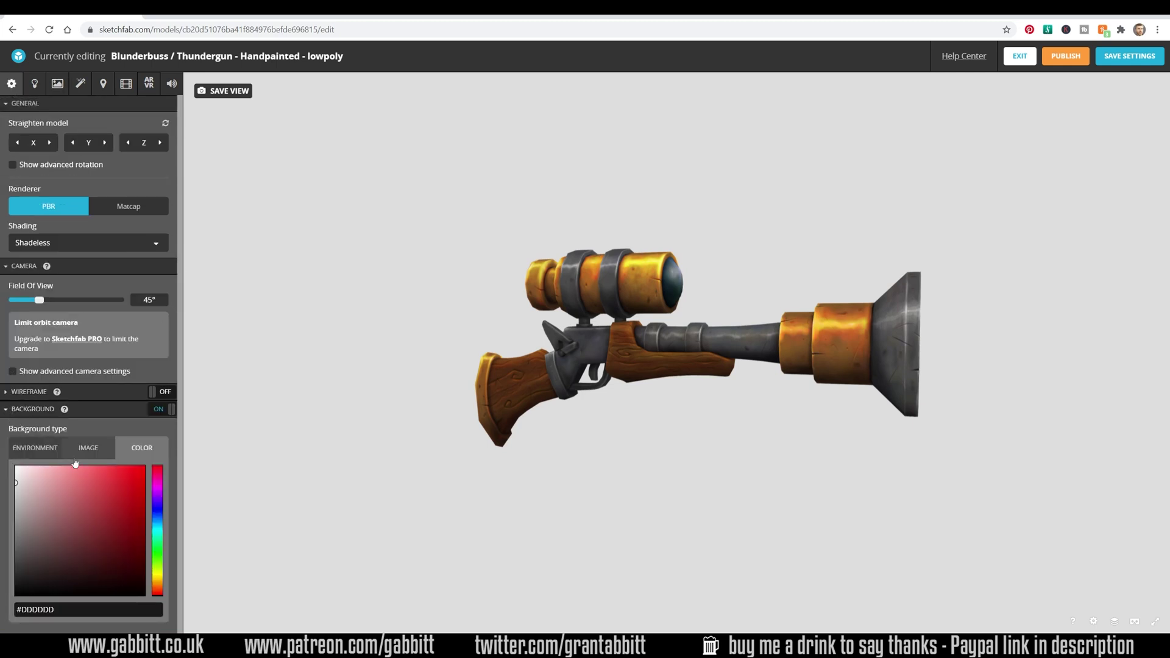
{"action": "left_click", "coordinate": [44, 522]}
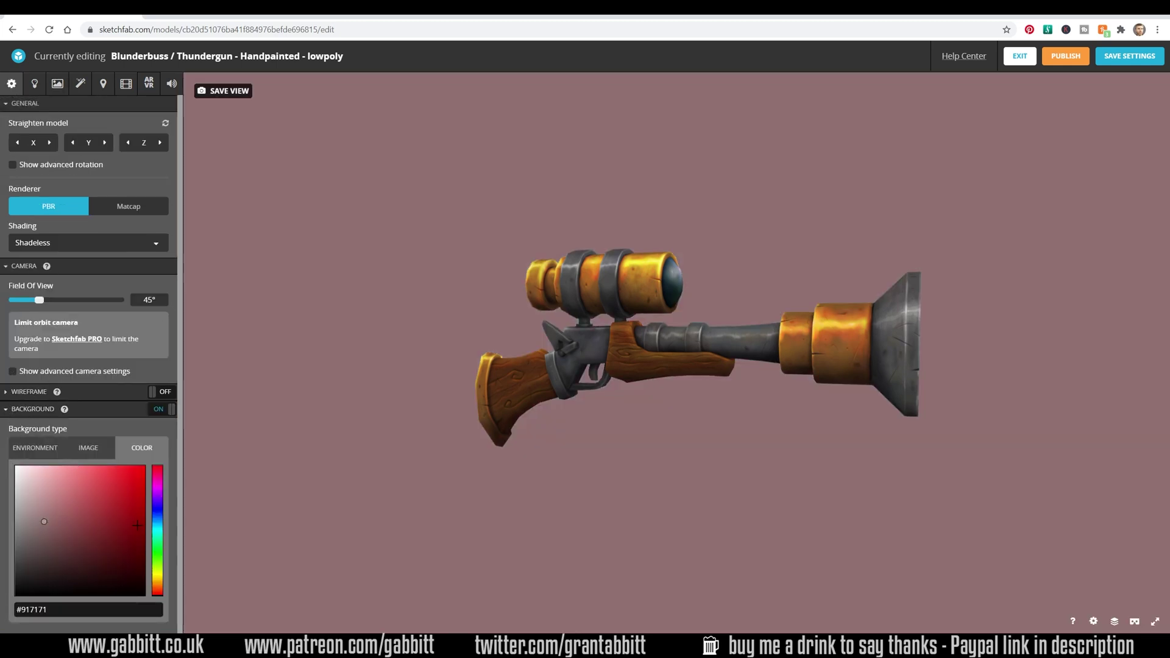
{"action": "left_click", "coordinate": [156, 518]}
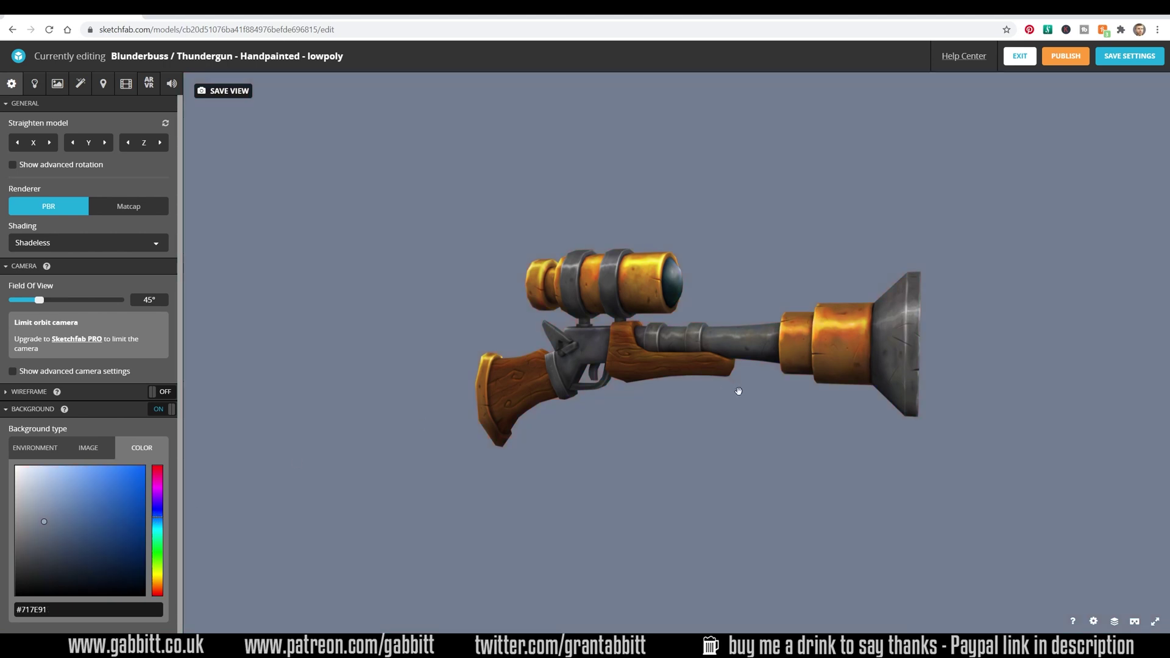
{"action": "left_click_drag", "start_coordinate": [746, 400], "coordinate": [729, 421]}
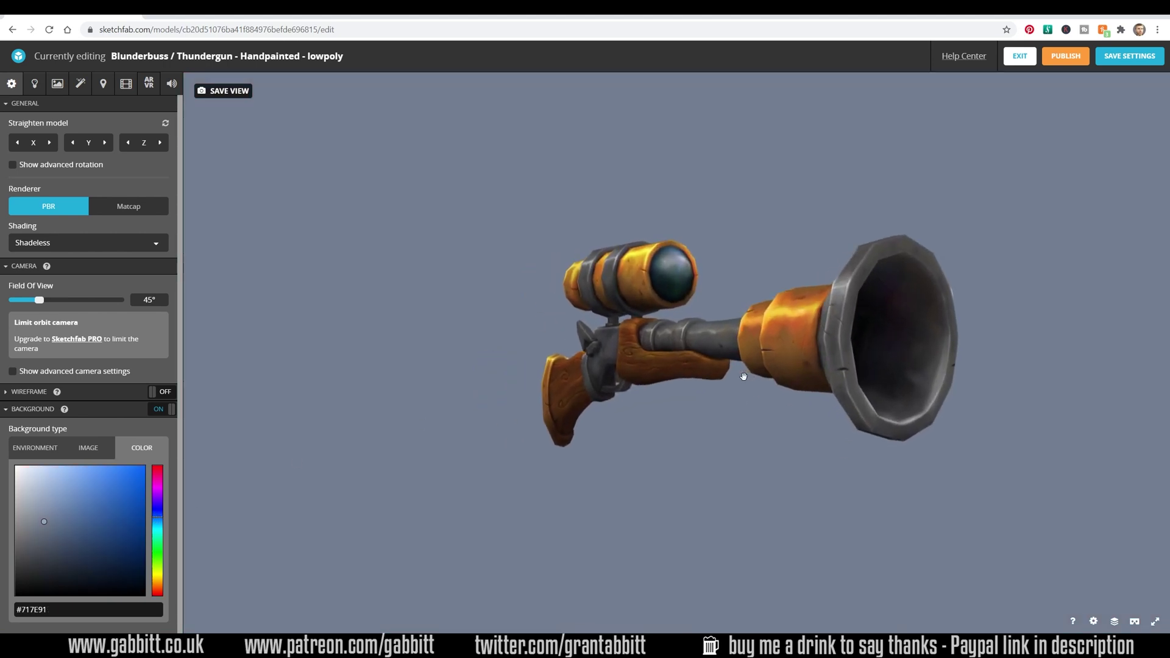
{"action": "left_click_drag", "start_coordinate": [44, 511], "coordinate": [48, 512]}
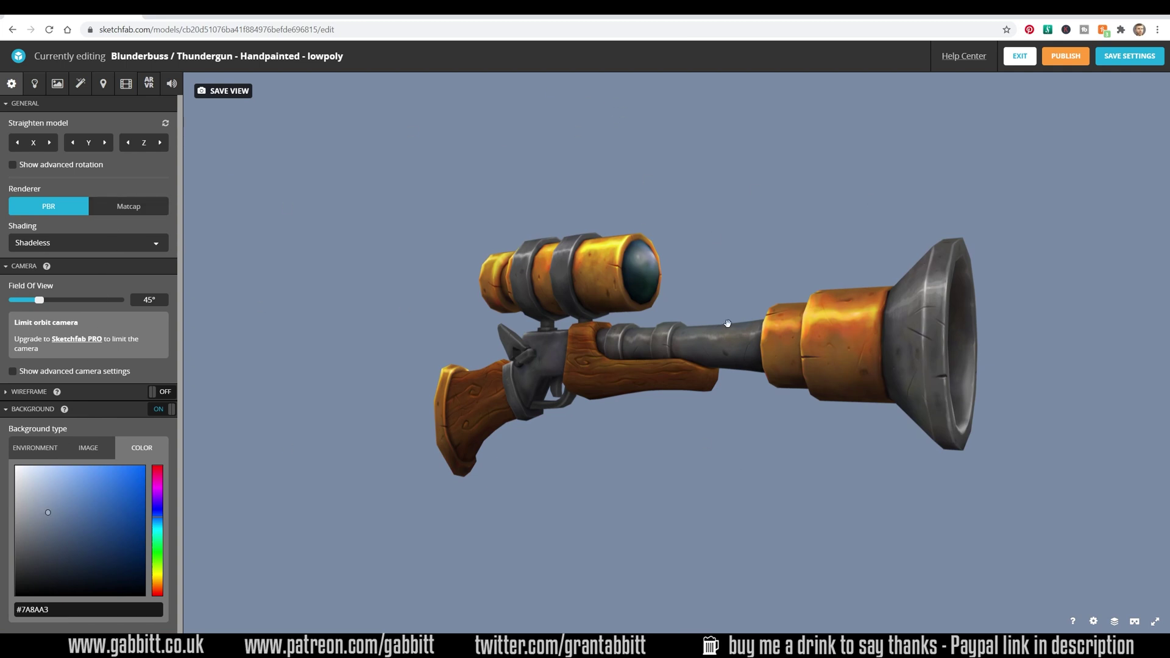
- Switch the material's emission to use the blunderbuss colour4.png texture
{"action": "left_click", "coordinate": [57, 83]}
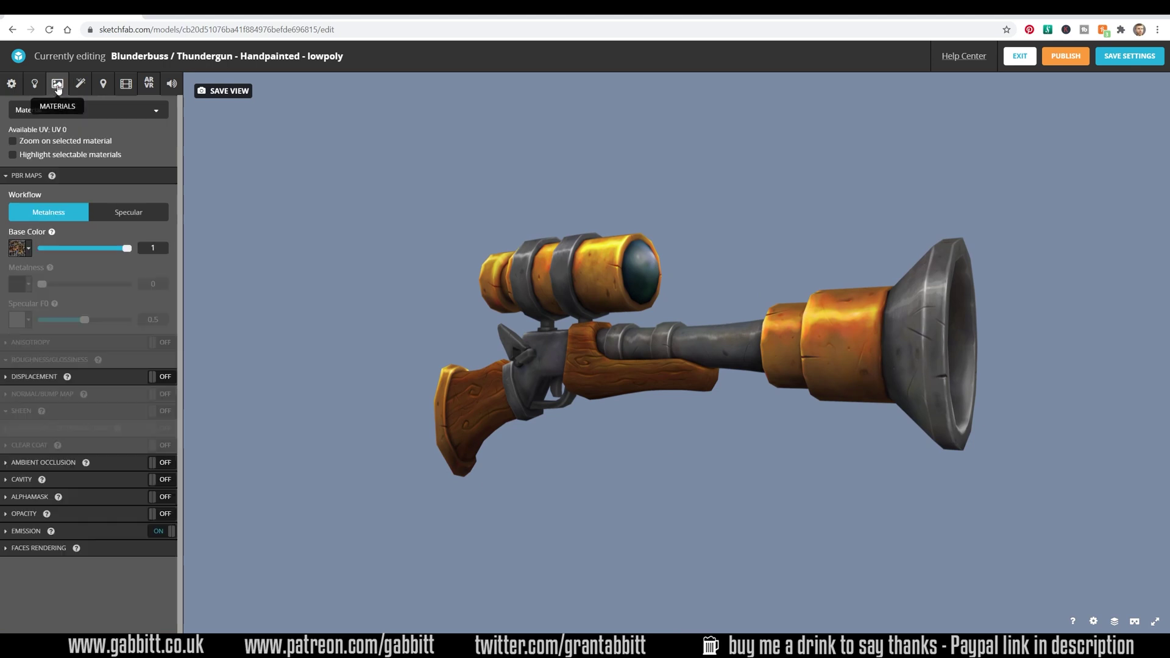
{"action": "left_click", "coordinate": [6, 531]}
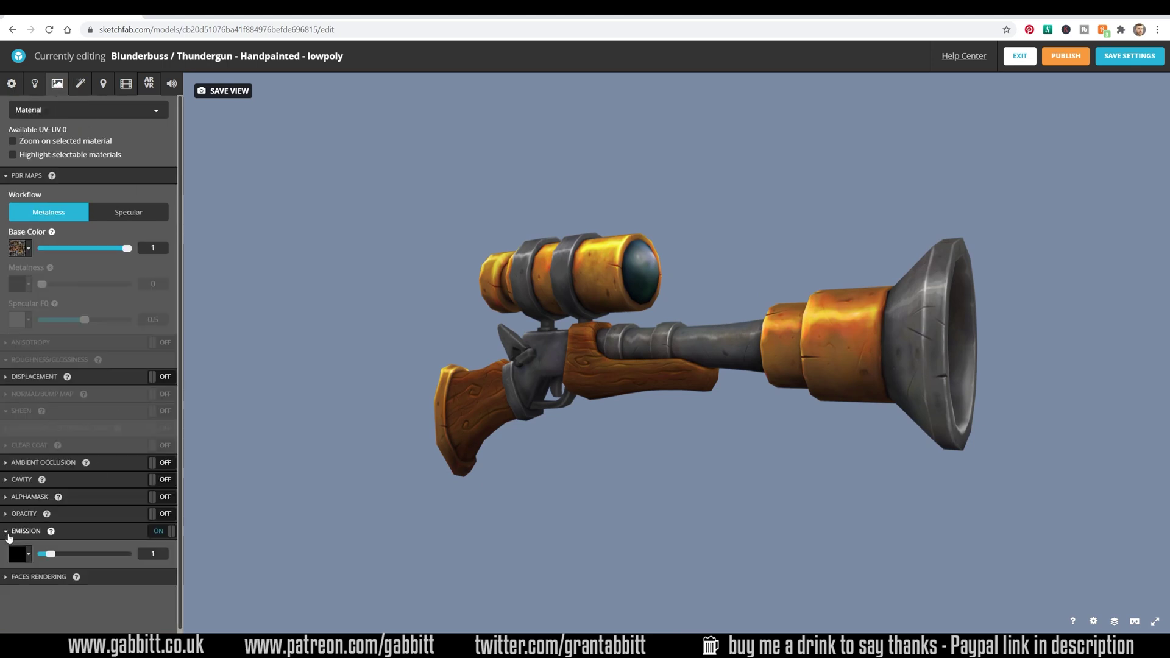
{"action": "left_click", "coordinate": [17, 554]}
{"action": "scroll", "coordinate": [36, 573], "scroll_direction": "down", "scroll_amount": 1}
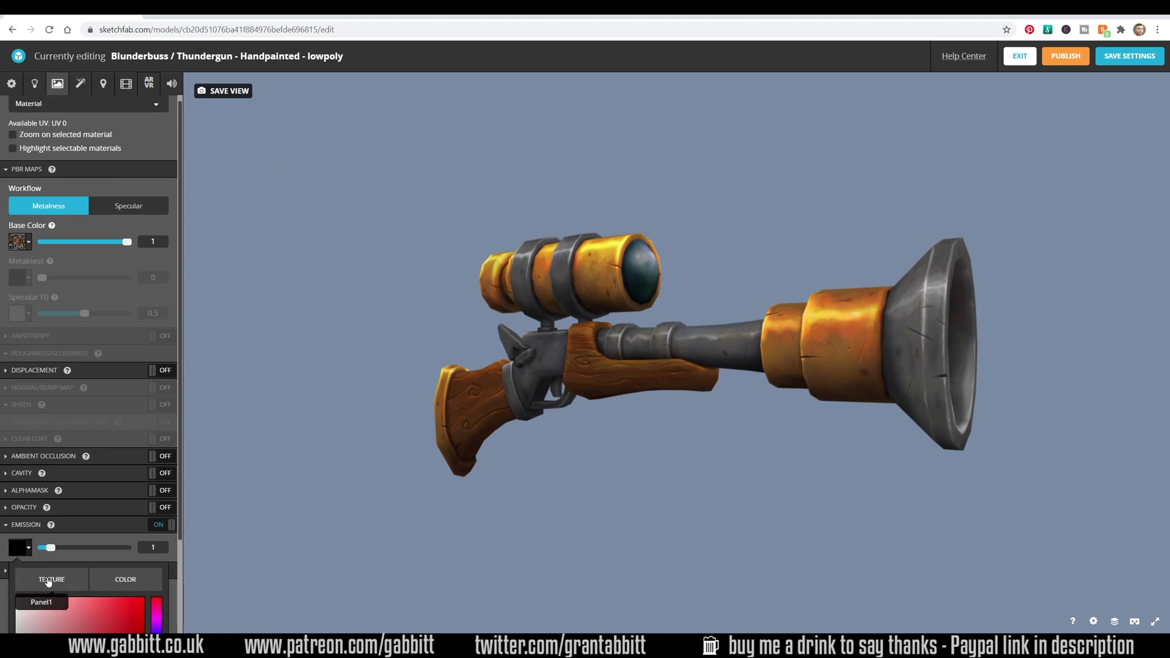
{"action": "left_click", "coordinate": [49, 581]}
{"action": "scroll", "coordinate": [49, 582], "scroll_direction": "down", "scroll_amount": 1}
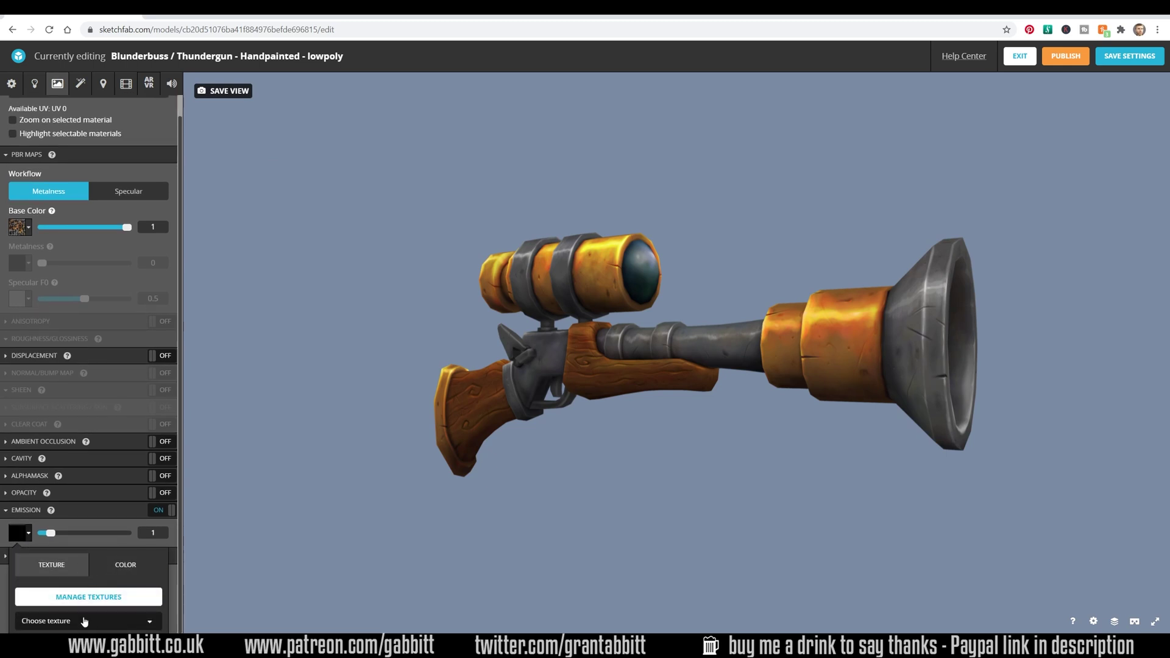
{"action": "scroll", "coordinate": [91, 575], "scroll_direction": "down", "scroll_amount": 1}
{"action": "left_click", "coordinate": [89, 579]}
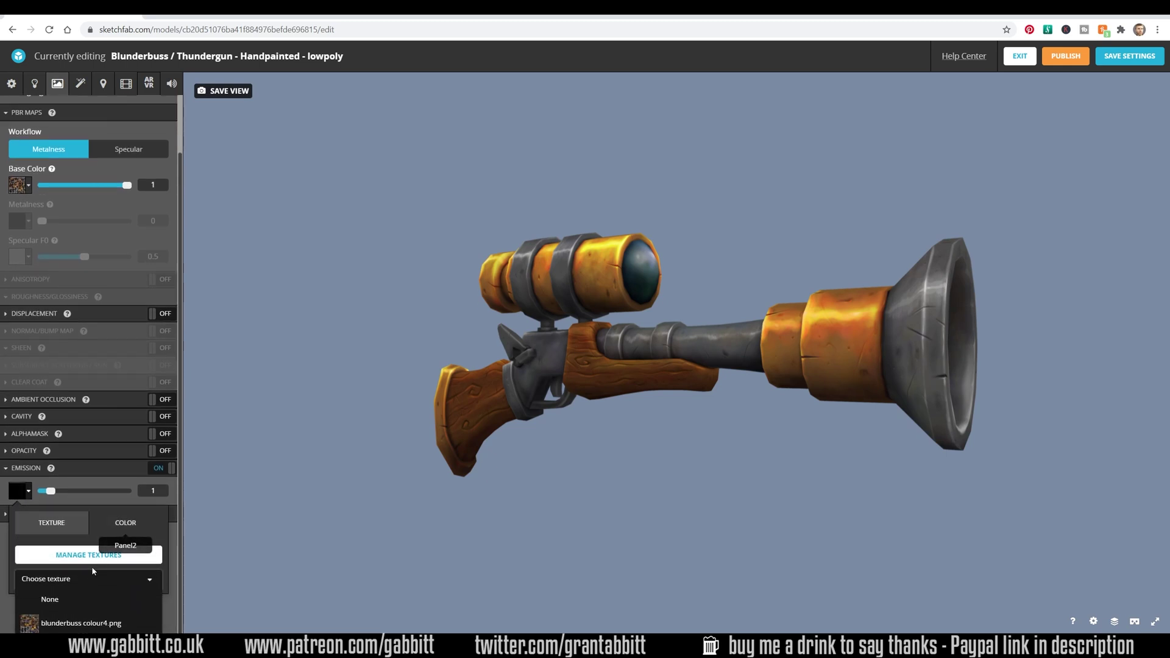
{"action": "left_click", "coordinate": [73, 626]}
- Set the emission strength to 1
{"action": "mouse_move", "coordinate": [738, 395]}
{"action": "left_mouse_down"}
{"action": "mouse_move", "coordinate": [725, 390]}
{"action": "mouse_move", "coordinate": [924, 381]}
{"action": "mouse_move", "coordinate": [933, 403]}
{"action": "mouse_move", "coordinate": [724, 397]}
{"action": "left_mouse_up"}
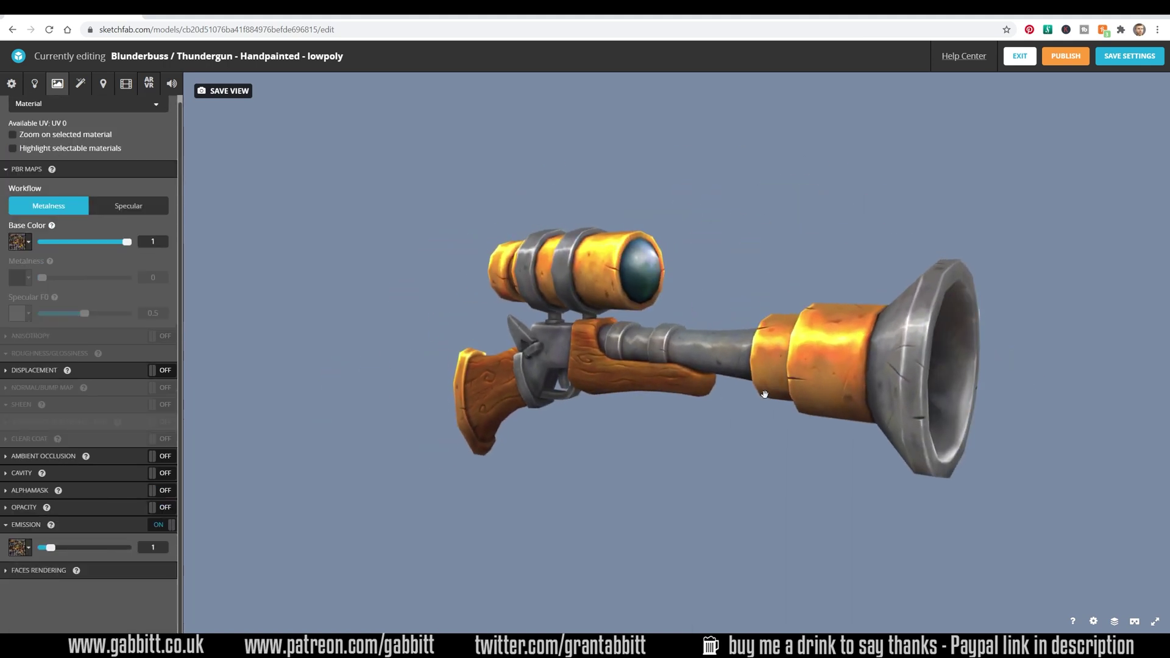
{"action": "left_click_drag", "start_coordinate": [52, 548], "coordinate": [64, 548]}
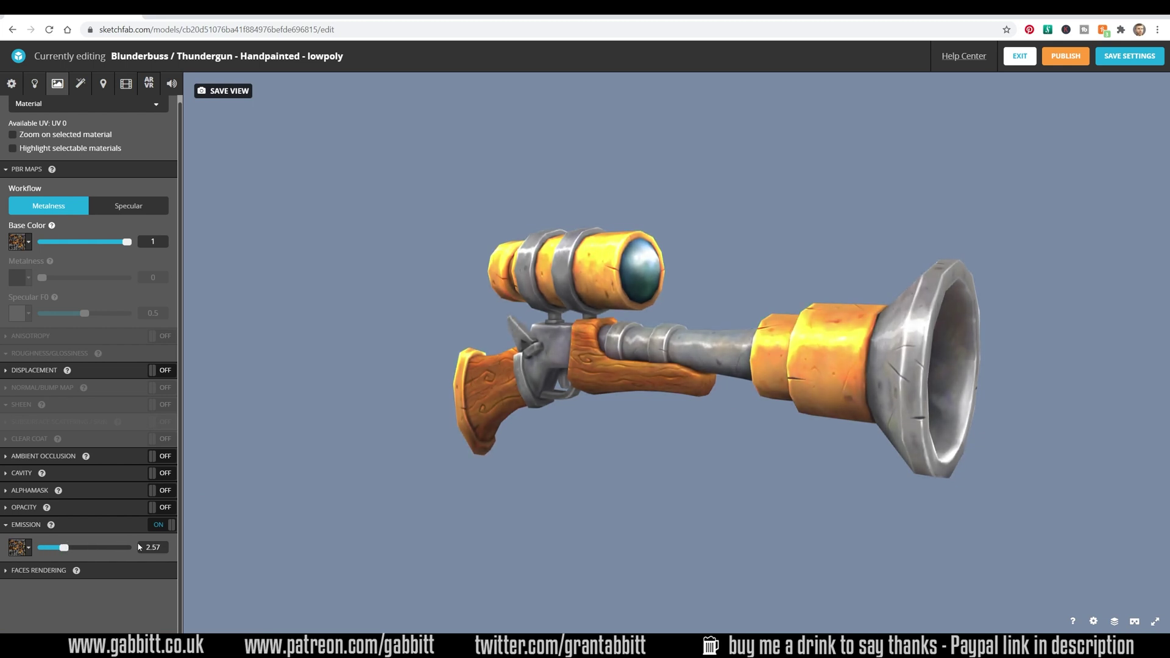
{"action": "double_click", "coordinate": [159, 547]}
{"action": "type", "text": "1"}
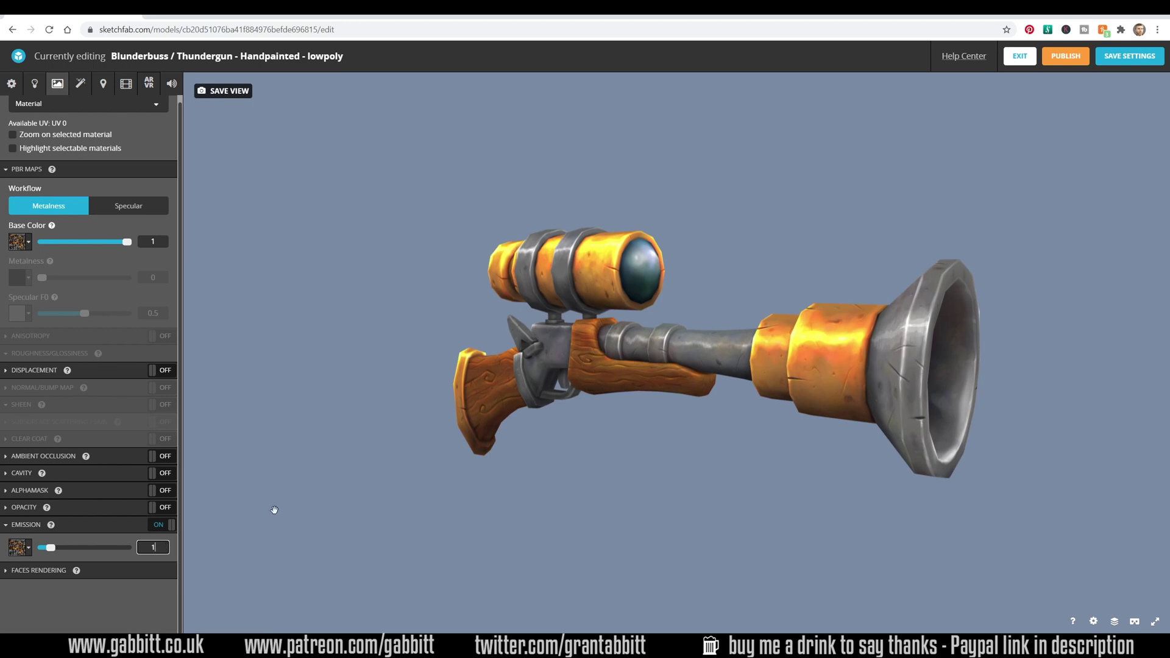
- Turn on the Vignette filter with Amount 0.782 and Hardness 0.605
{"action": "left_click", "coordinate": [81, 86]}
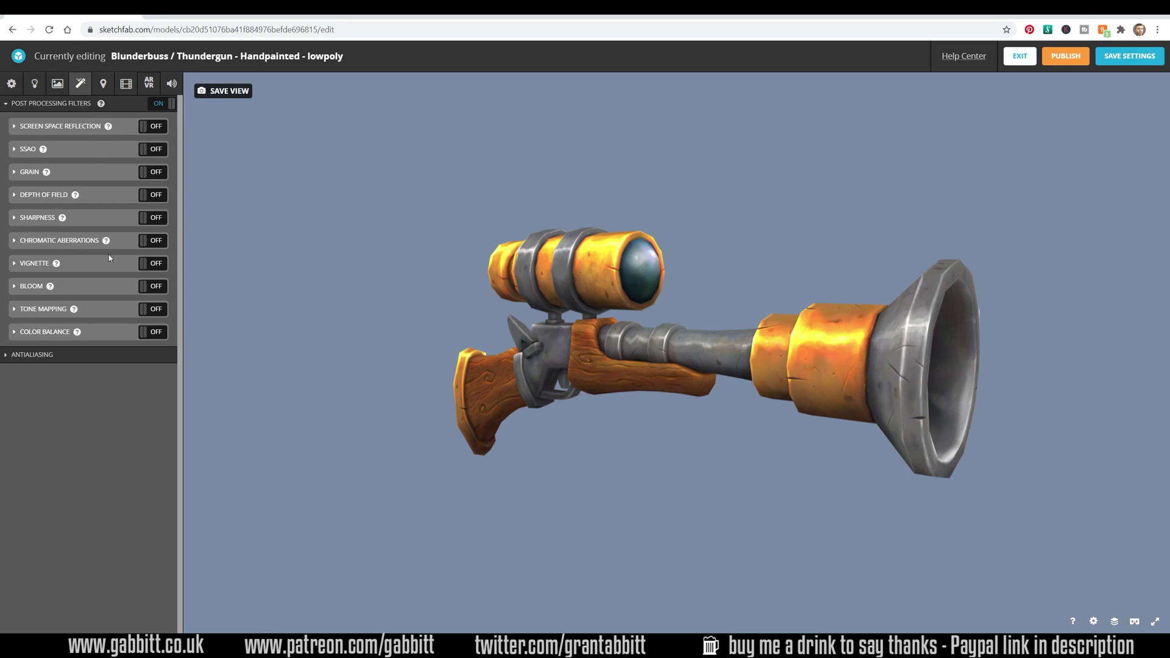
{"action": "left_click", "coordinate": [161, 270]}
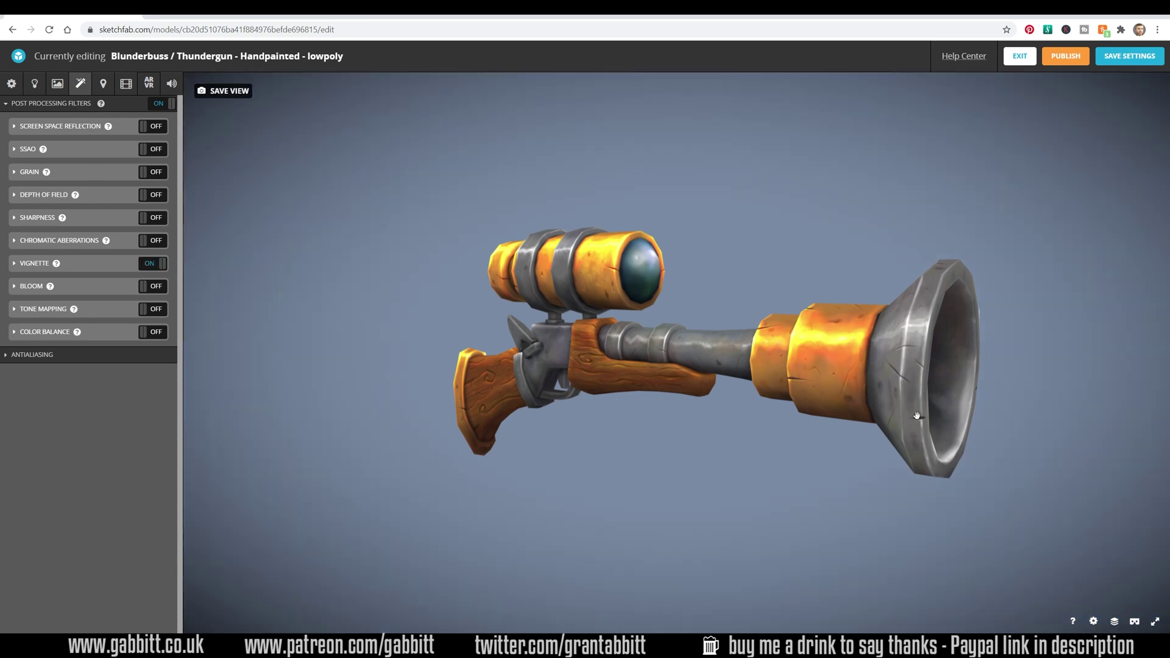
{"action": "left_click", "coordinate": [14, 265]}
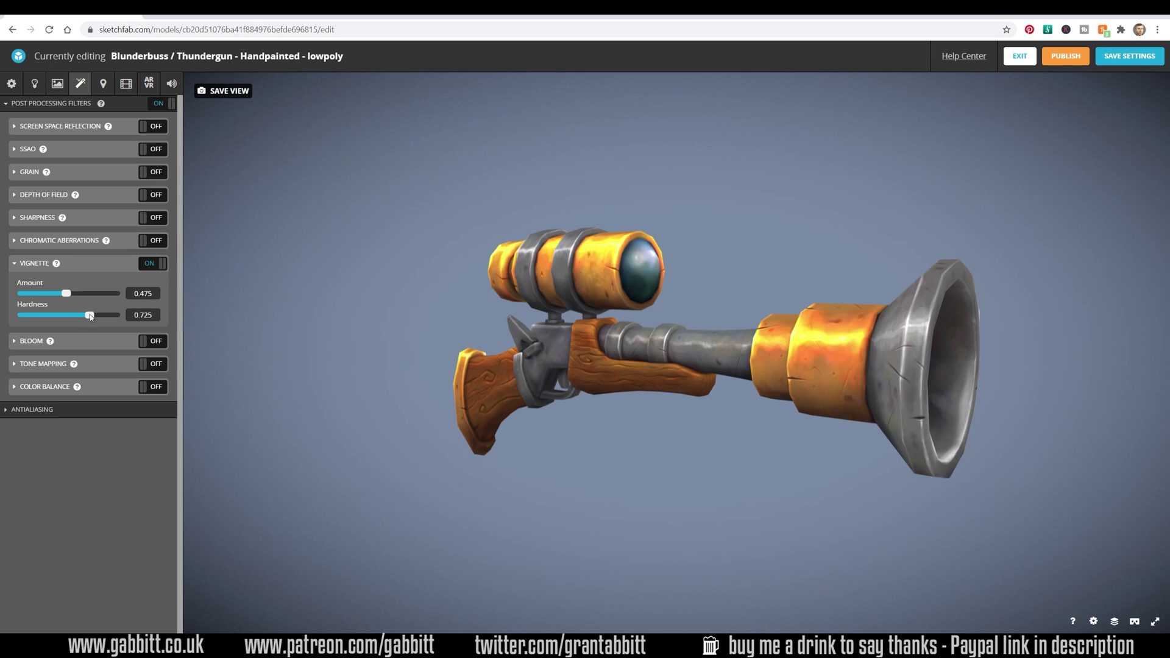
{"action": "mouse_move", "coordinate": [89, 316]}
{"action": "left_mouse_down"}
{"action": "mouse_move", "coordinate": [76, 319]}
{"action": "mouse_move", "coordinate": [85, 296]}
{"action": "mouse_move", "coordinate": [97, 301]}
{"action": "left_mouse_up"}
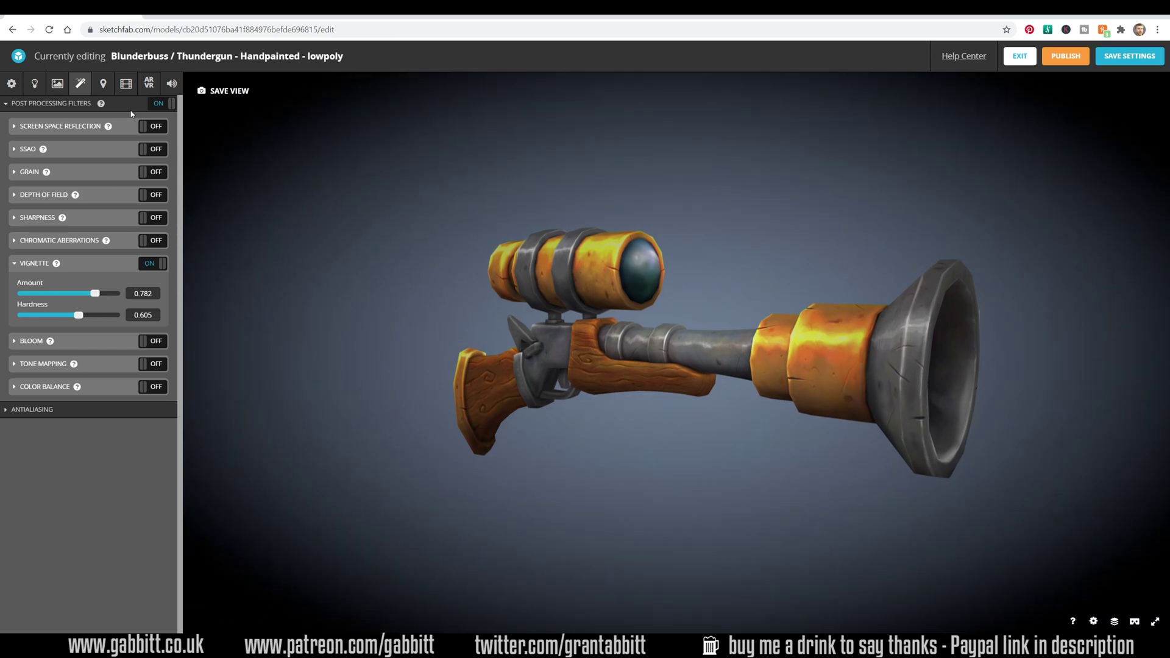
- Lighten the background colour to blue-grey #8FA3C0
{"action": "left_click", "coordinate": [13, 87]}
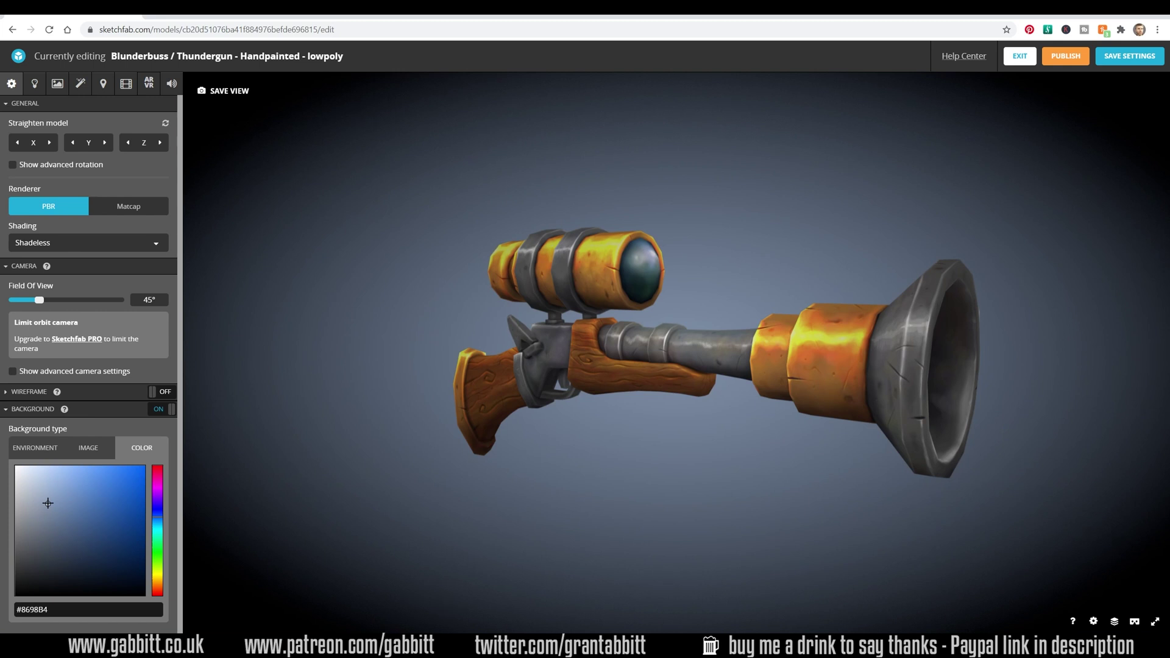
{"action": "left_click_drag", "start_coordinate": [47, 501], "coordinate": [48, 497]}
{"action": "mouse_move", "coordinate": [658, 434]}
{"action": "left_mouse_down"}
{"action": "mouse_move", "coordinate": [700, 433]}
{"action": "mouse_move", "coordinate": [632, 431]}
{"action": "mouse_move", "coordinate": [670, 428]}
{"action": "left_mouse_up"}
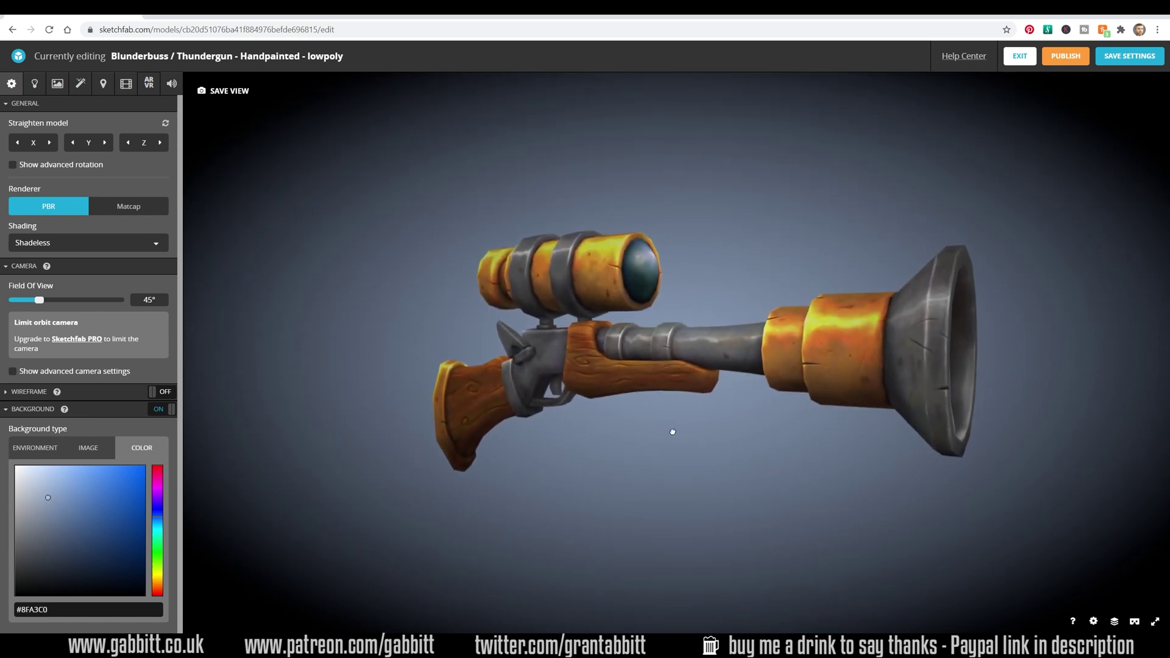
- Ease the vignette to Amount 0.682 and Hardness 0.61
{"action": "left_click", "coordinate": [80, 85]}
{"action": "left_click_drag", "start_coordinate": [97, 294], "coordinate": [79, 316]}
{"action": "left_click_drag", "start_coordinate": [661, 313], "coordinate": [648, 313]}
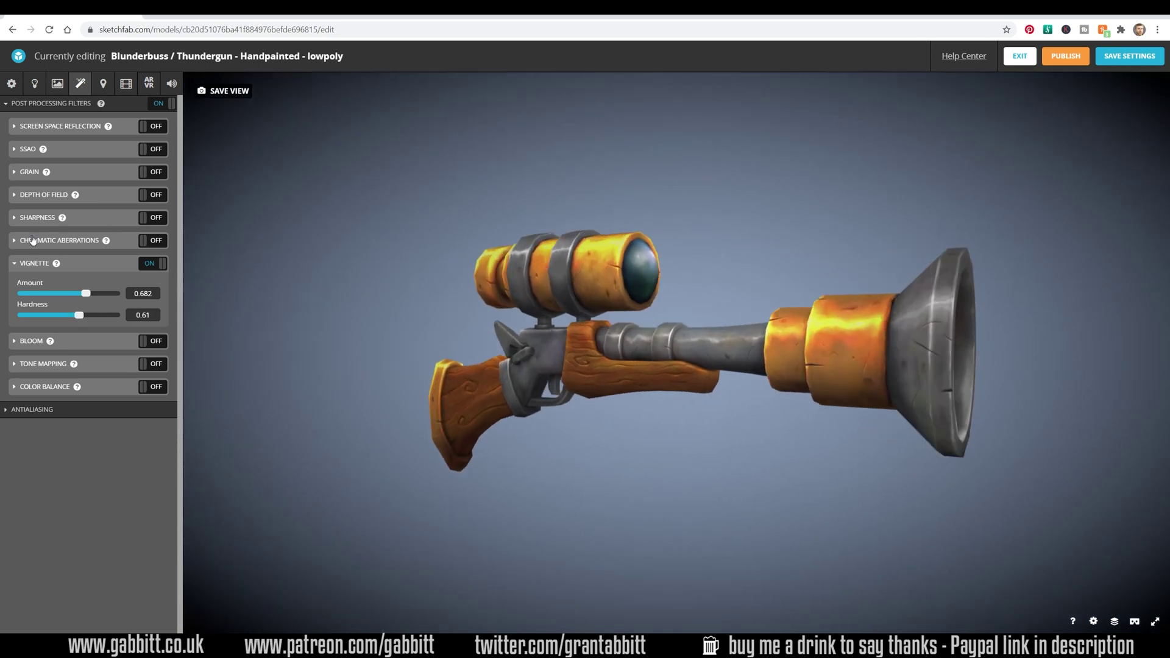
- Turn on the Sharpness filter at 0.1
{"action": "left_click", "coordinate": [16, 220]}
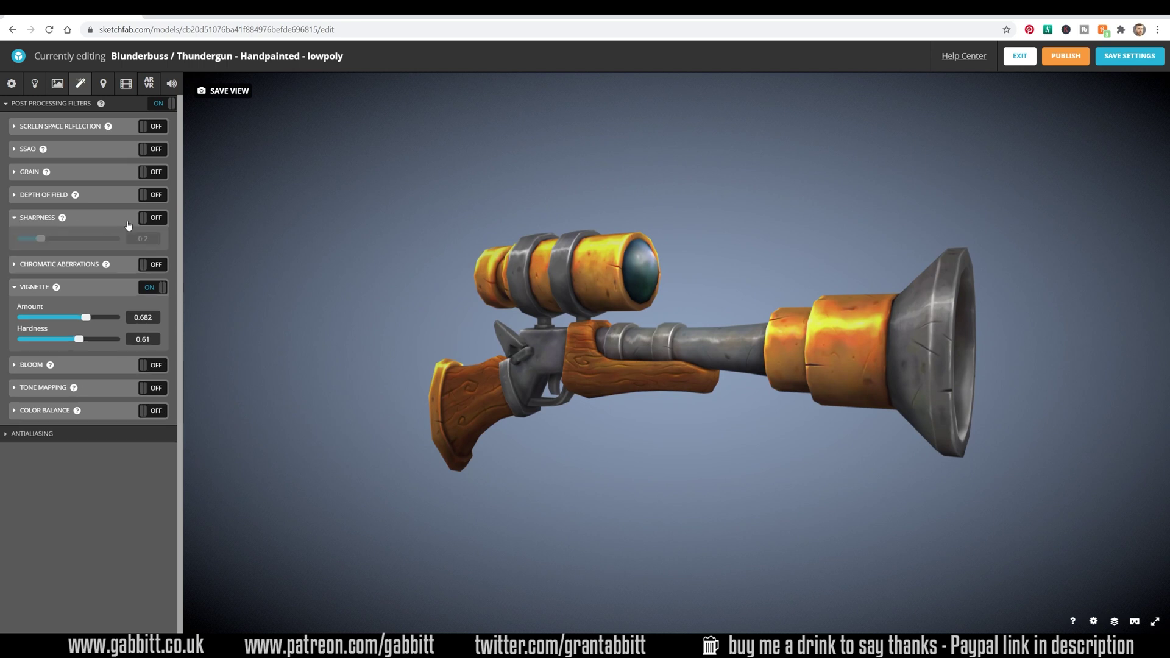
{"action": "left_click", "coordinate": [161, 223]}
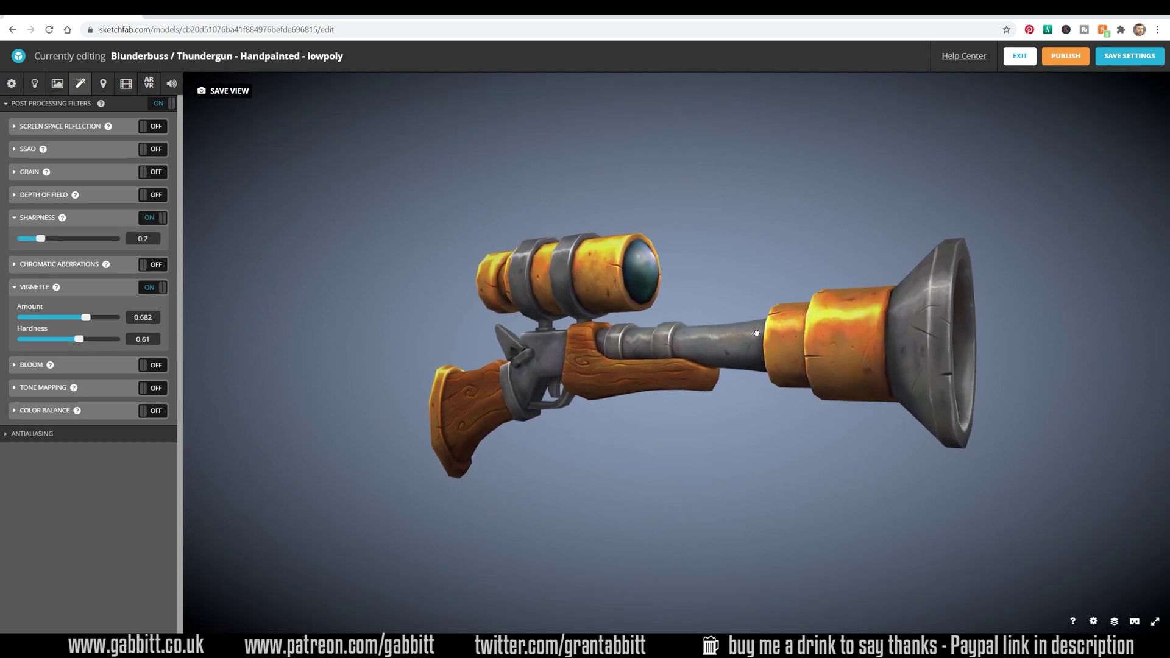
{"action": "double_click", "coordinate": [142, 239]}
{"action": "type", "text": "0.1"}
{"action": "key", "text": "Return"}
{"action": "left_click_drag", "start_coordinate": [744, 345], "coordinate": [738, 337]}
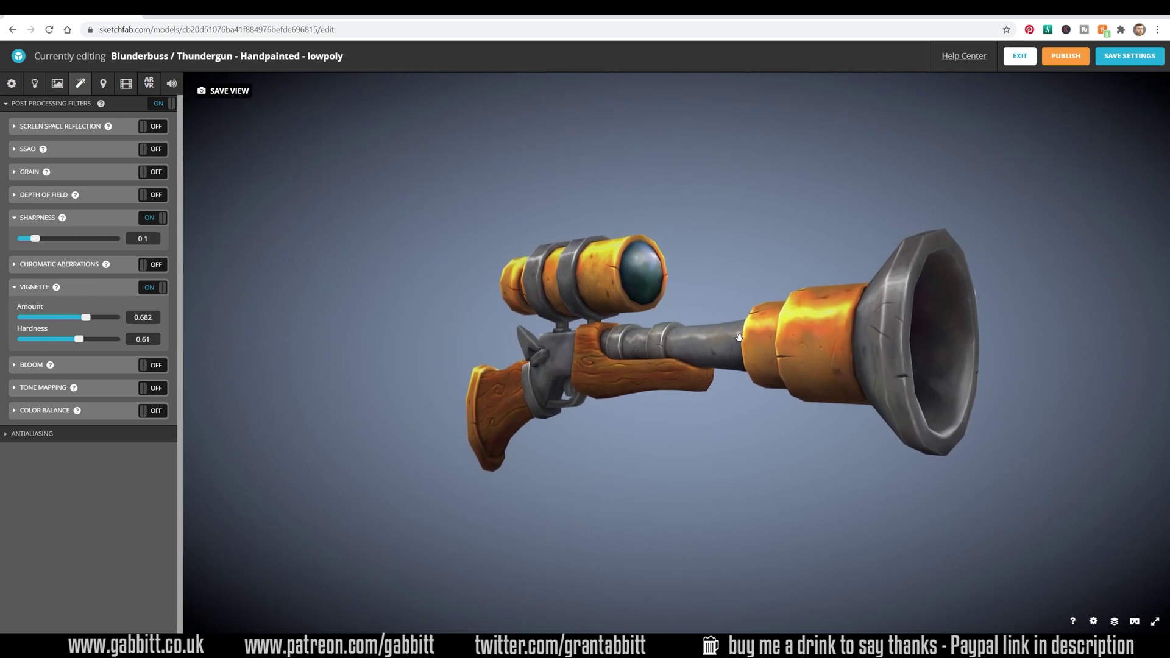
- Turn on Chromatic Aberrations at 0.01 and orbit to check the colour fringes
{"action": "left_click", "coordinate": [159, 266]}
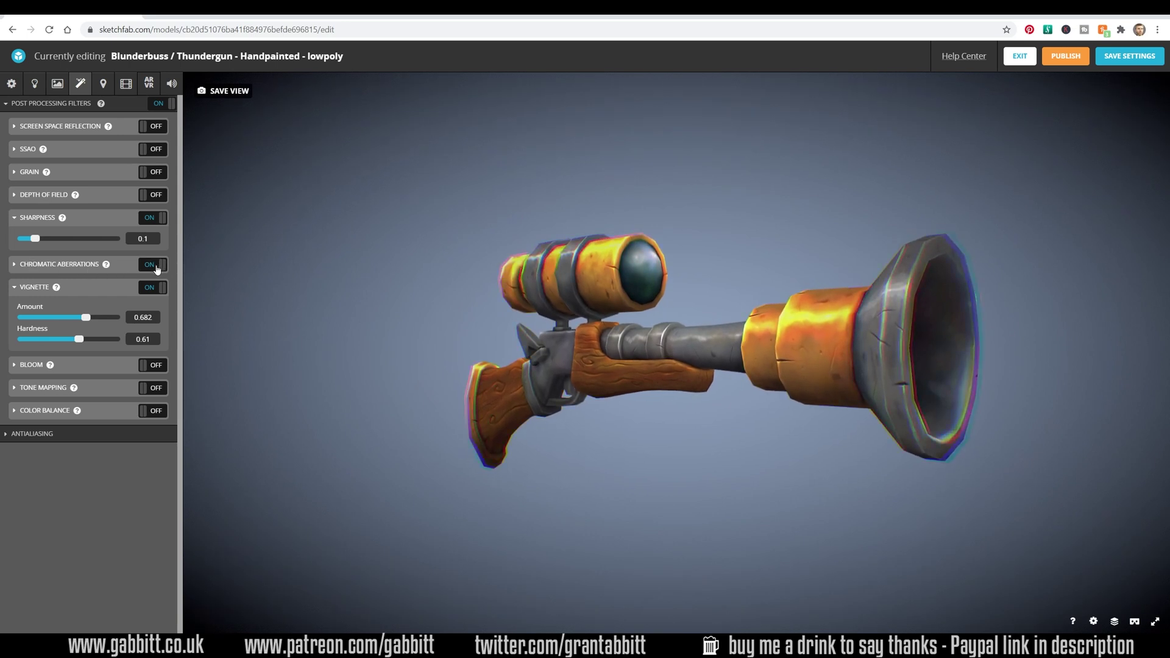
{"action": "left_click", "coordinate": [20, 268]}
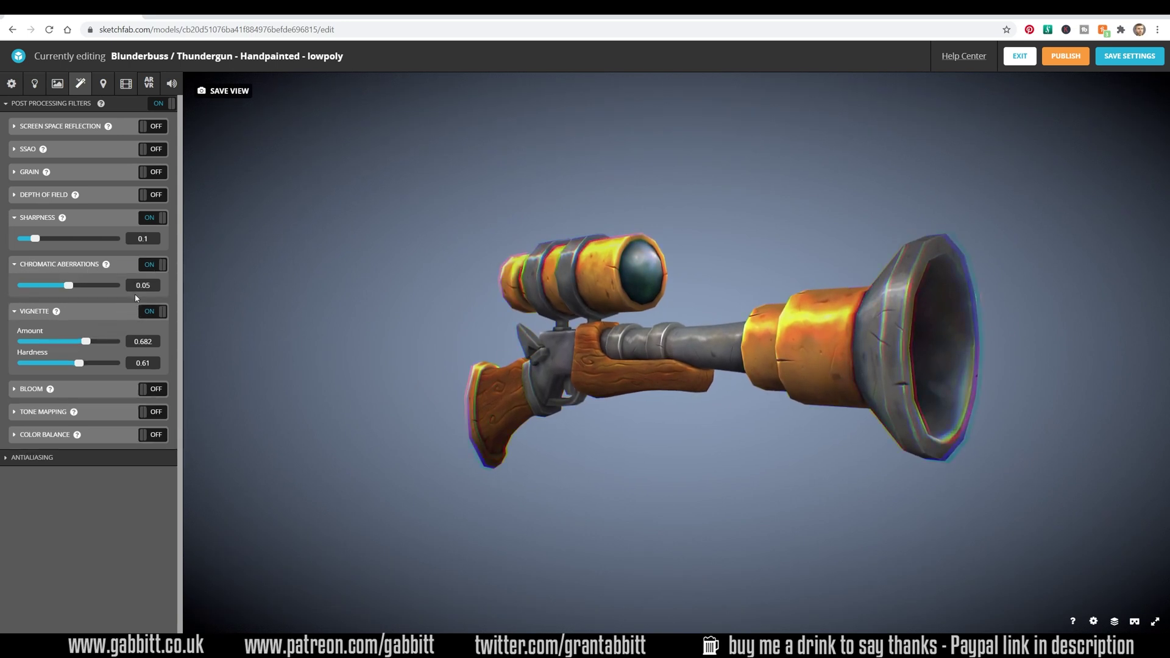
{"action": "left_click", "coordinate": [160, 285]}
{"action": "key", "text": "BackSpace"}
{"action": "type", "text": "0.02"}
{"action": "type", "text": "1"}
{"action": "left_click_drag", "start_coordinate": [674, 454], "coordinate": [880, 418]}
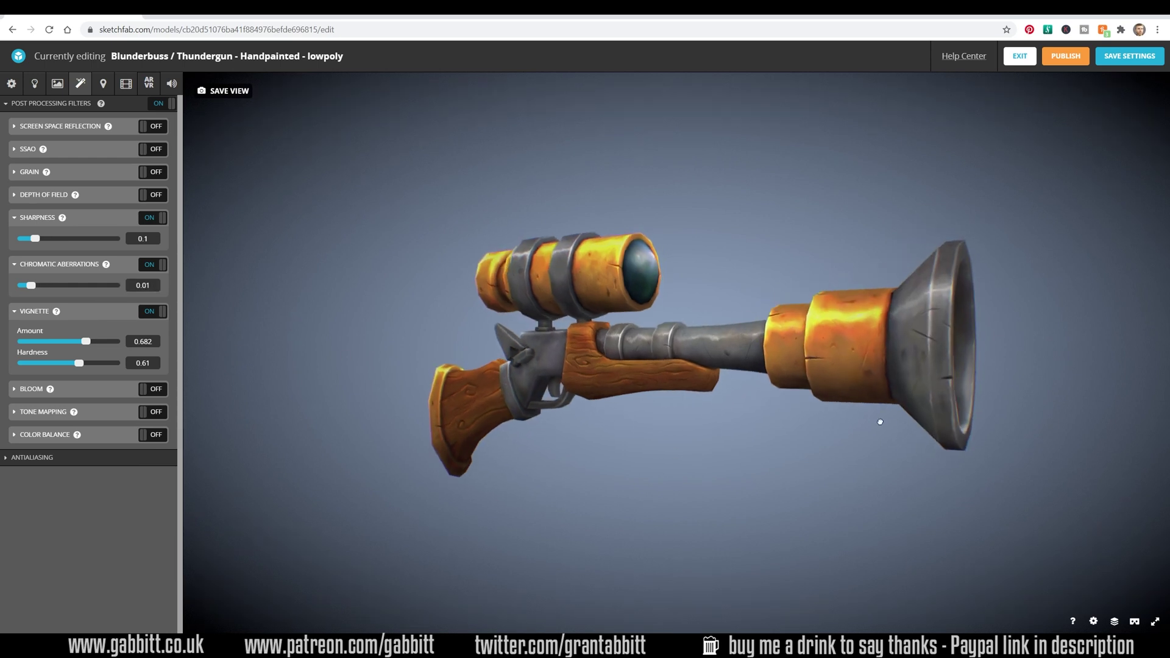
{"action": "mouse_move", "coordinate": [658, 434]}
{"action": "left_mouse_down"}
{"action": "mouse_move", "coordinate": [883, 444]}
{"action": "mouse_move", "coordinate": [833, 453]}
{"action": "left_mouse_up"}
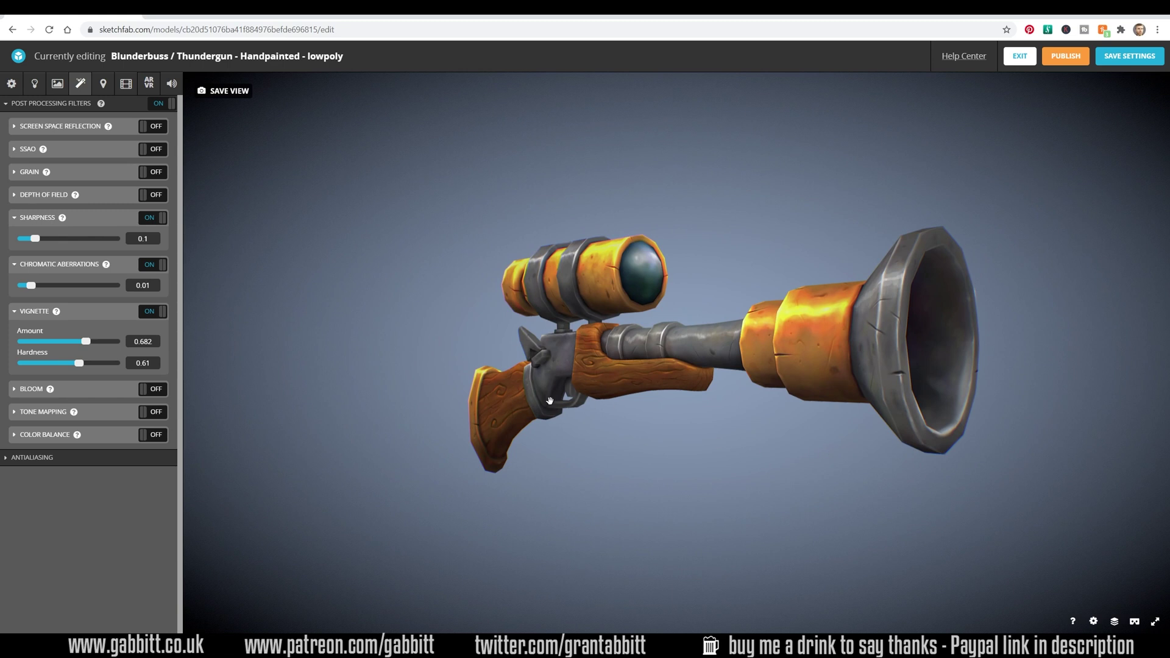
- Compare sharpness on and off, leaving it on, and try grain before turning it off
{"action": "left_click", "coordinate": [156, 220]}
{"action": "left_click", "coordinate": [156, 220]}
{"action": "left_click", "coordinate": [156, 221]}
{"action": "left_click", "coordinate": [156, 221]}
{"action": "left_click_drag", "start_coordinate": [691, 404], "coordinate": [716, 422]}
{"action": "left_click", "coordinate": [156, 175]}
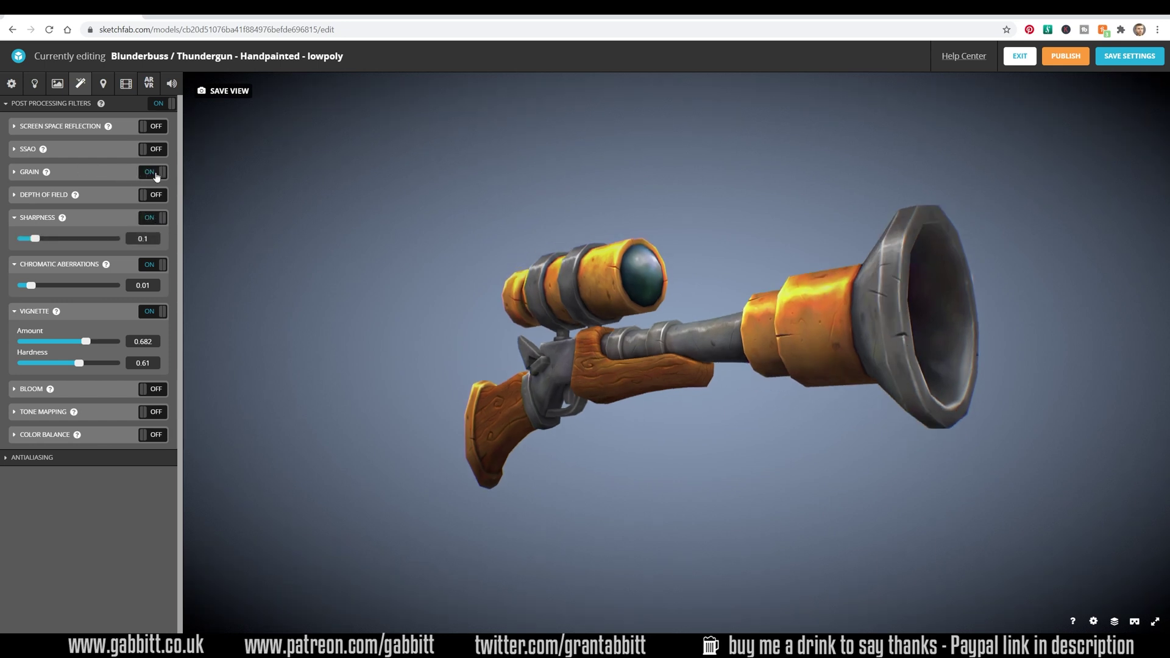
{"action": "left_click", "coordinate": [157, 175]}
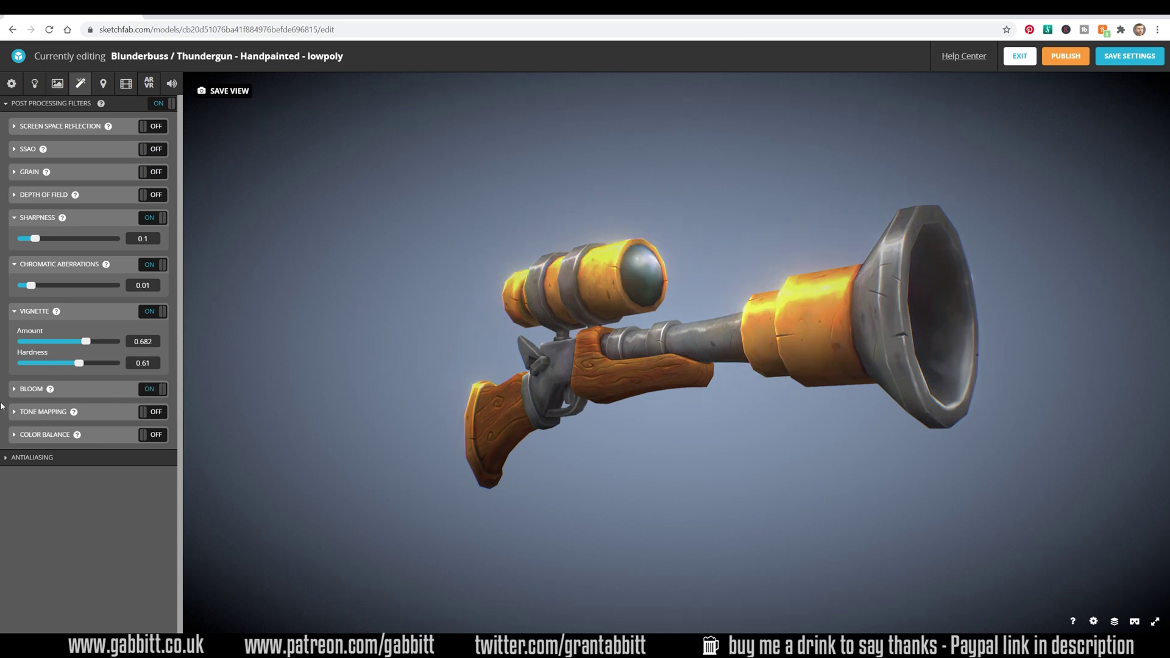
- Turn on Bloom with intensity 0.111
{"action": "left_click", "coordinate": [17, 391]}
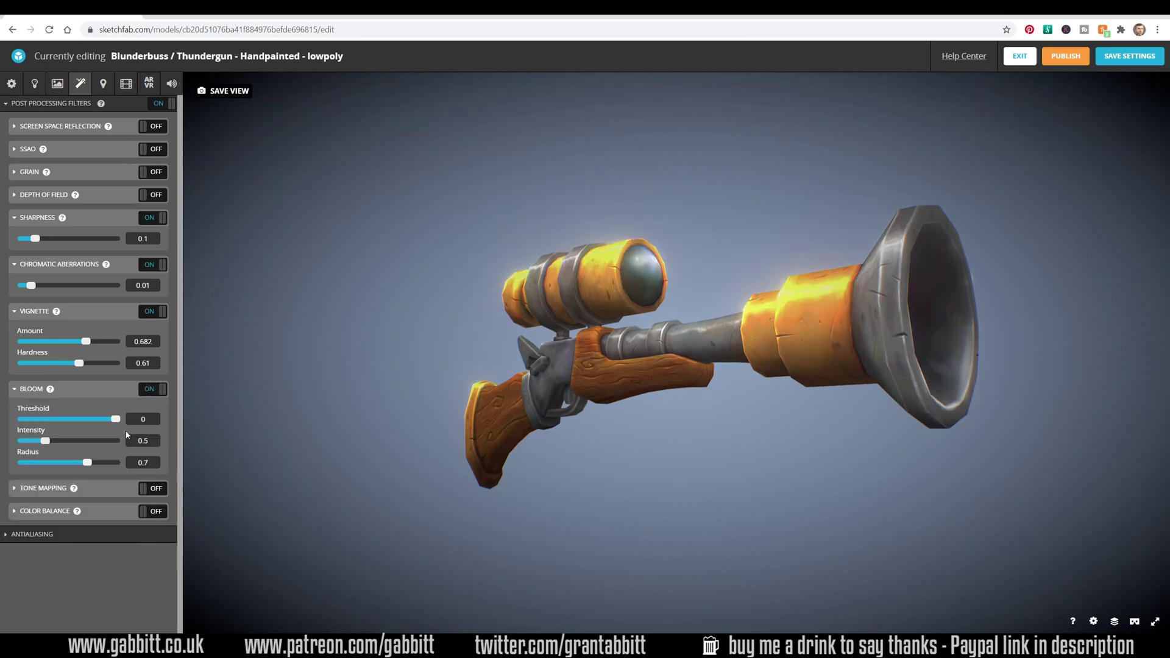
{"action": "left_click_drag", "start_coordinate": [45, 441], "coordinate": [24, 444]}
{"action": "mouse_move", "coordinate": [657, 359]}
{"action": "left_mouse_down"}
{"action": "mouse_move", "coordinate": [636, 369]}
{"action": "mouse_move", "coordinate": [652, 366]}
{"action": "left_mouse_up"}
- Enable tone mapping, trying Reinhard and Filmic types and setting exposure to 1.087
{"action": "left_click", "coordinate": [162, 488]}
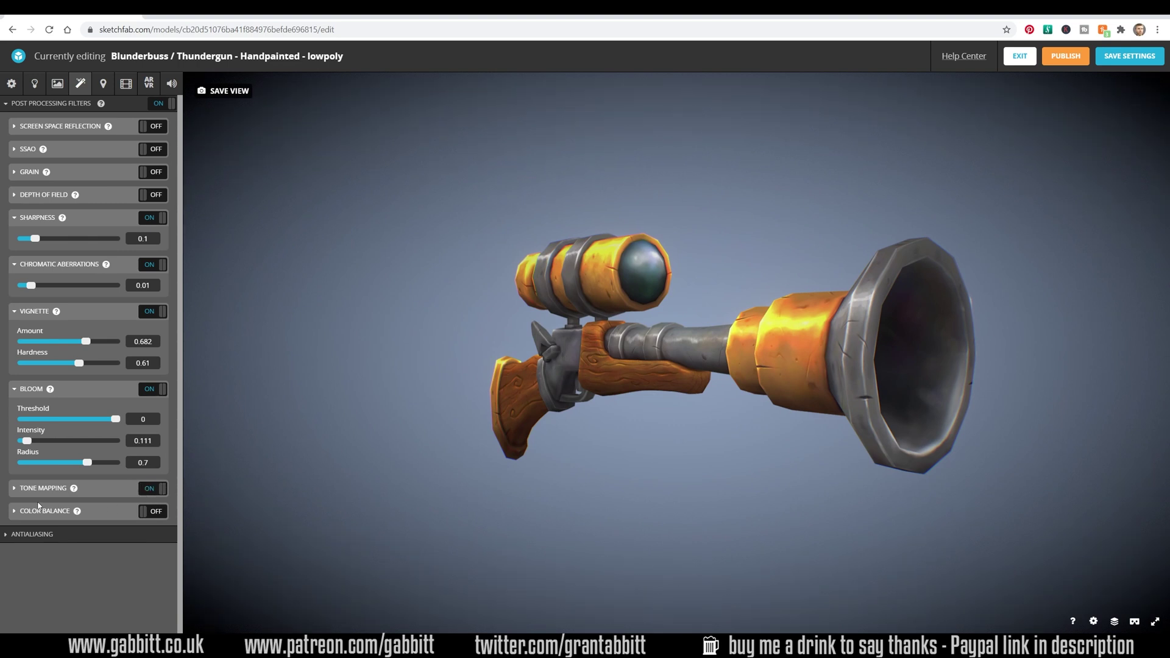
{"action": "left_click", "coordinate": [14, 495]}
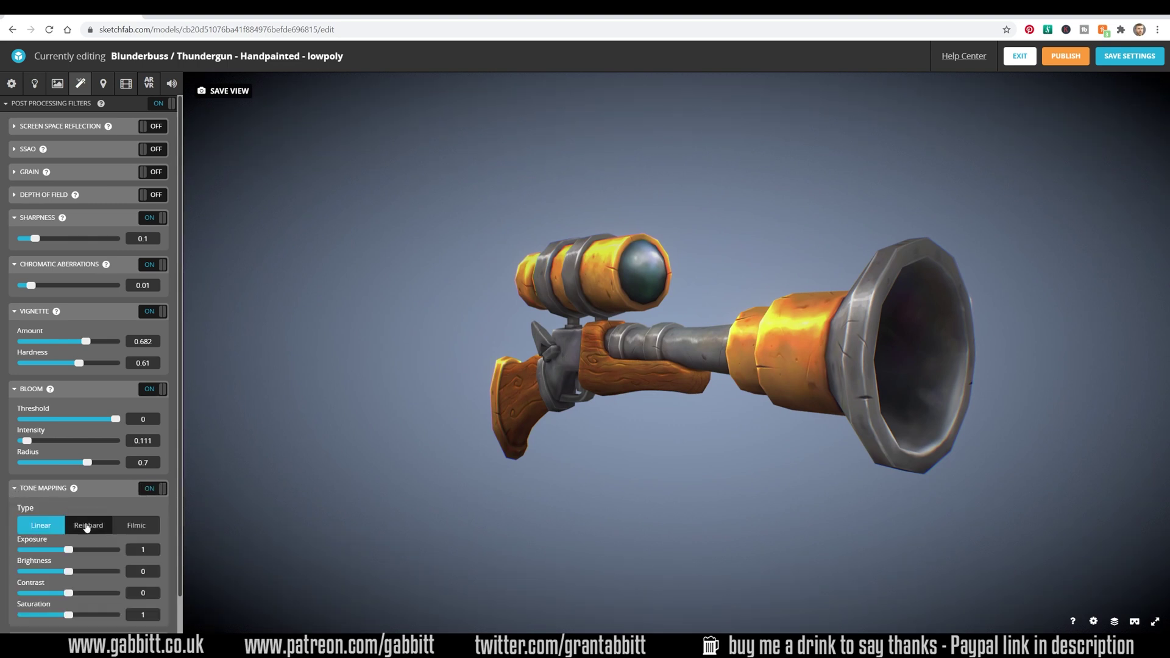
{"action": "left_click", "coordinate": [90, 526]}
{"action": "left_click", "coordinate": [137, 526]}
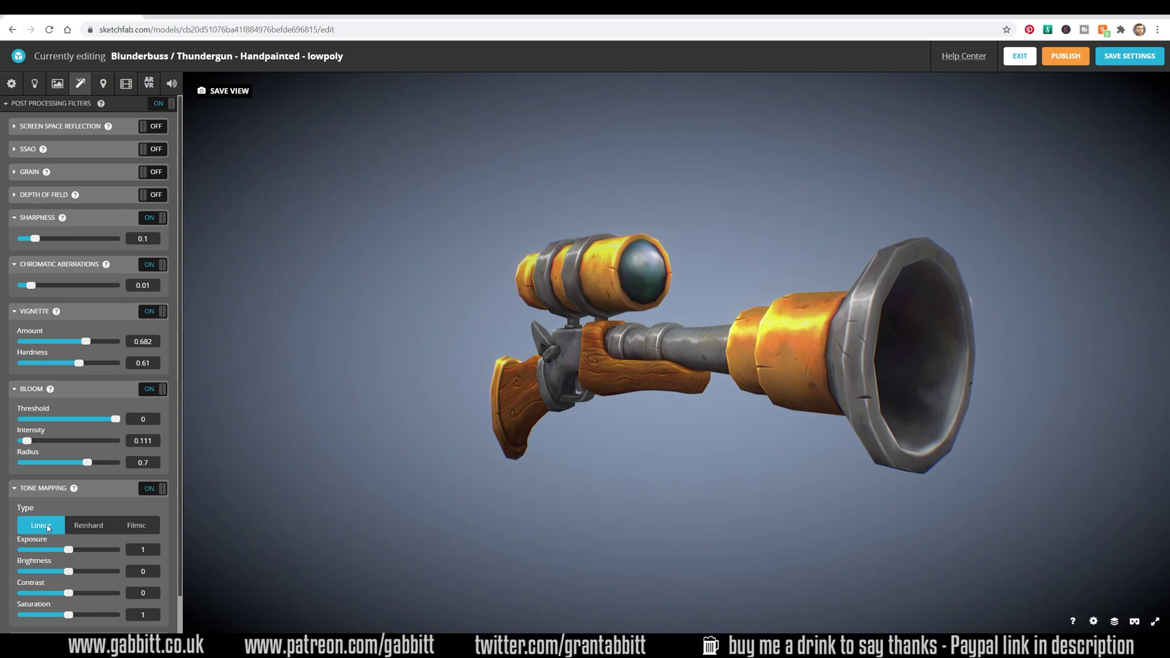
{"action": "left_click", "coordinate": [76, 550]}
{"action": "left_click_drag", "start_coordinate": [77, 550], "coordinate": [75, 551]}
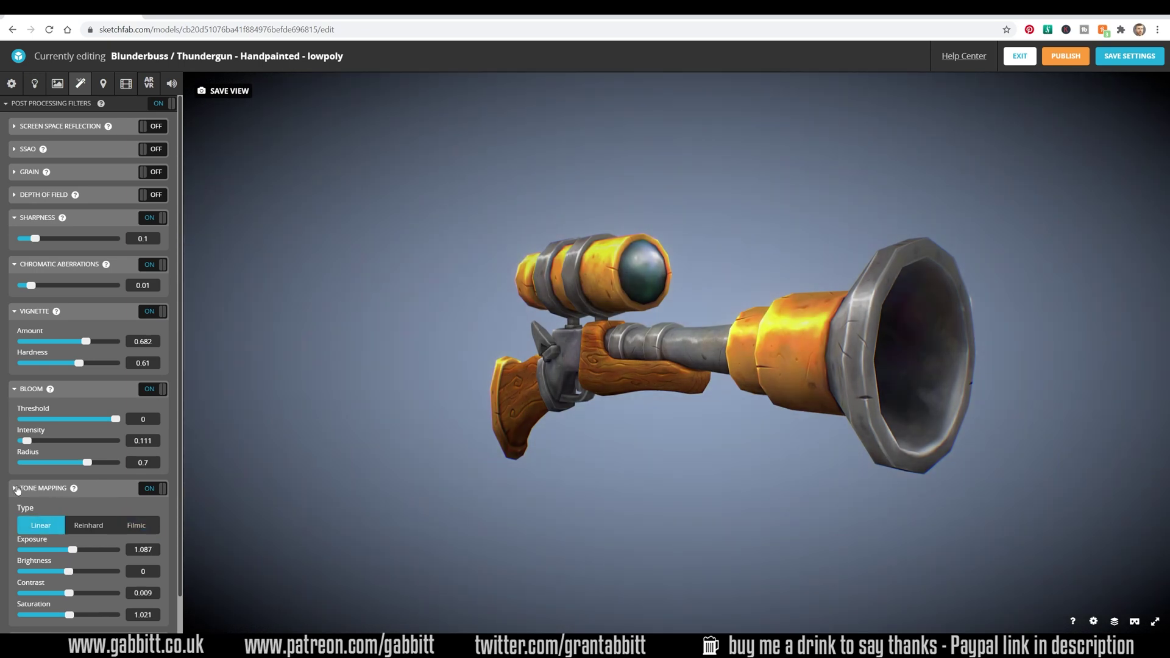
{"action": "left_click", "coordinate": [14, 488]}
- Centre the blunderbuss, save the view as the thumbnail, and publish the model
{"action": "left_click_drag", "start_coordinate": [804, 389], "coordinate": [854, 386]}
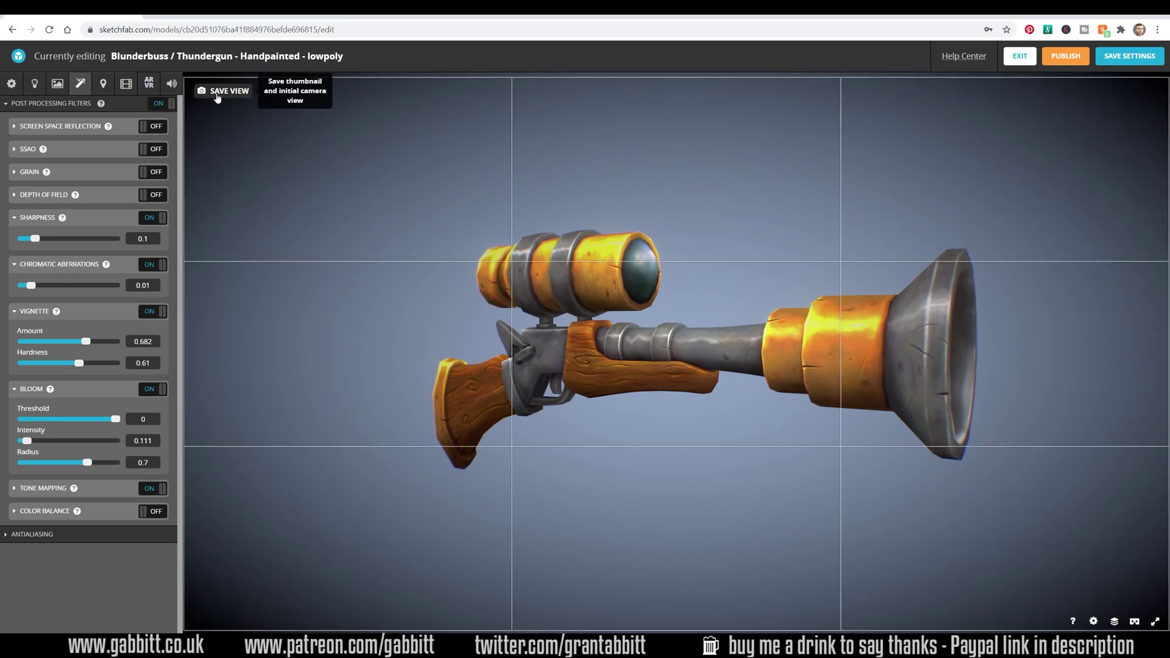
{"action": "right_click_drag", "start_coordinate": [804, 317], "coordinate": [778, 317]}
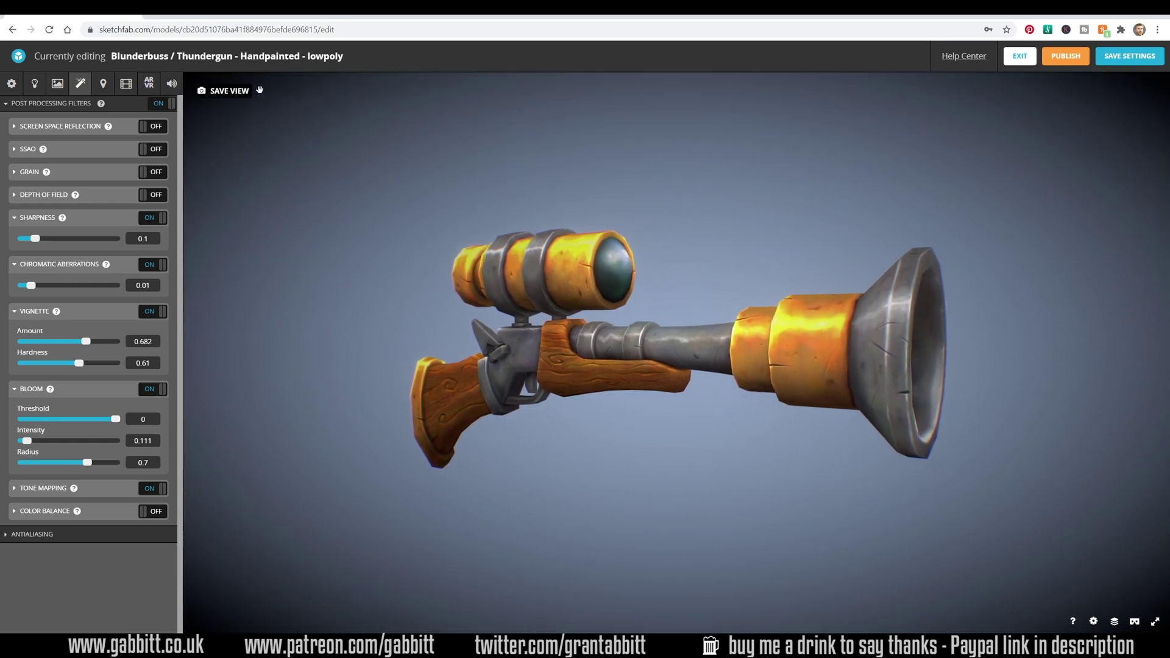
{"action": "left_click", "coordinate": [231, 91]}
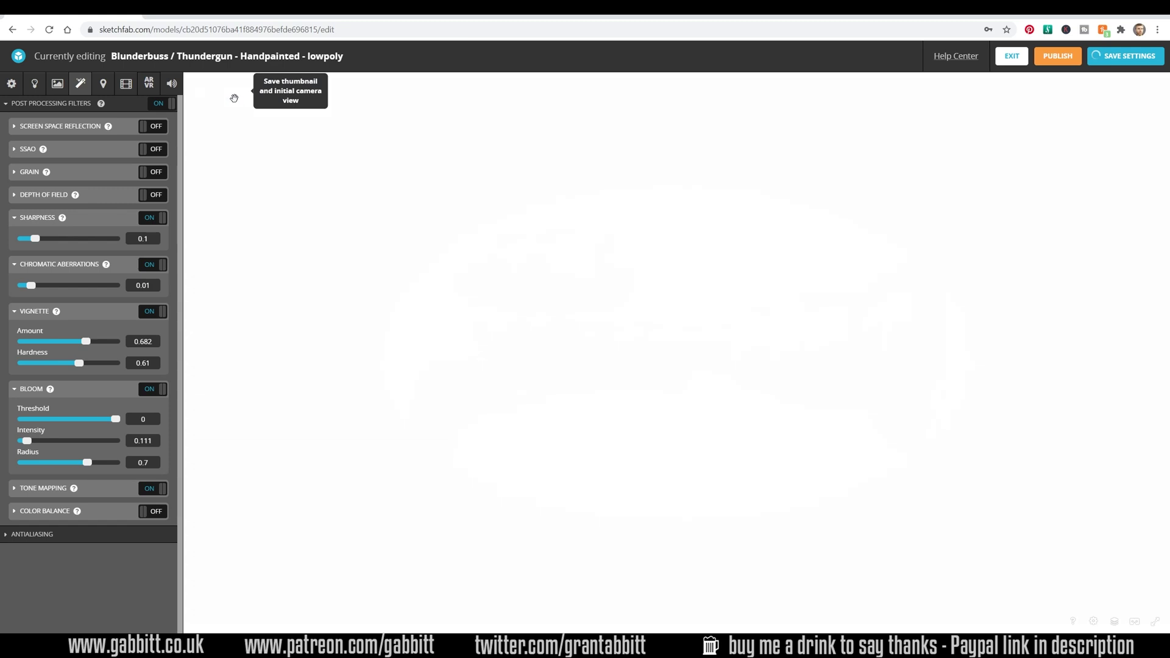
{"action": "left_click", "coordinate": [1057, 57]}
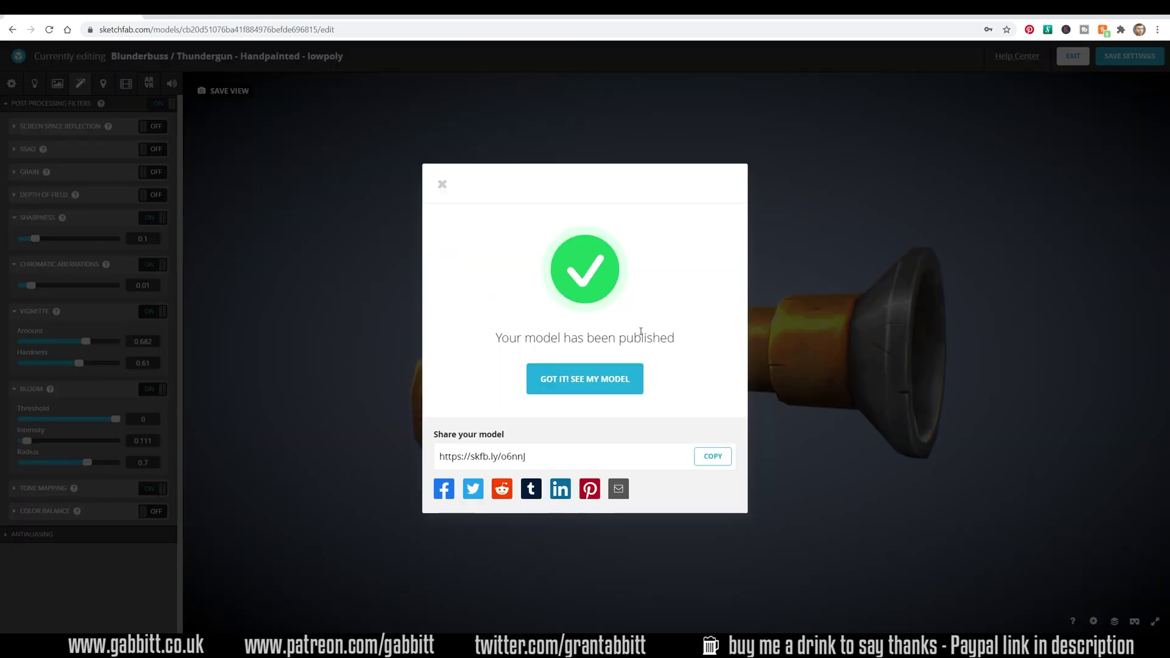
{"action": "left_click", "coordinate": [621, 379]}
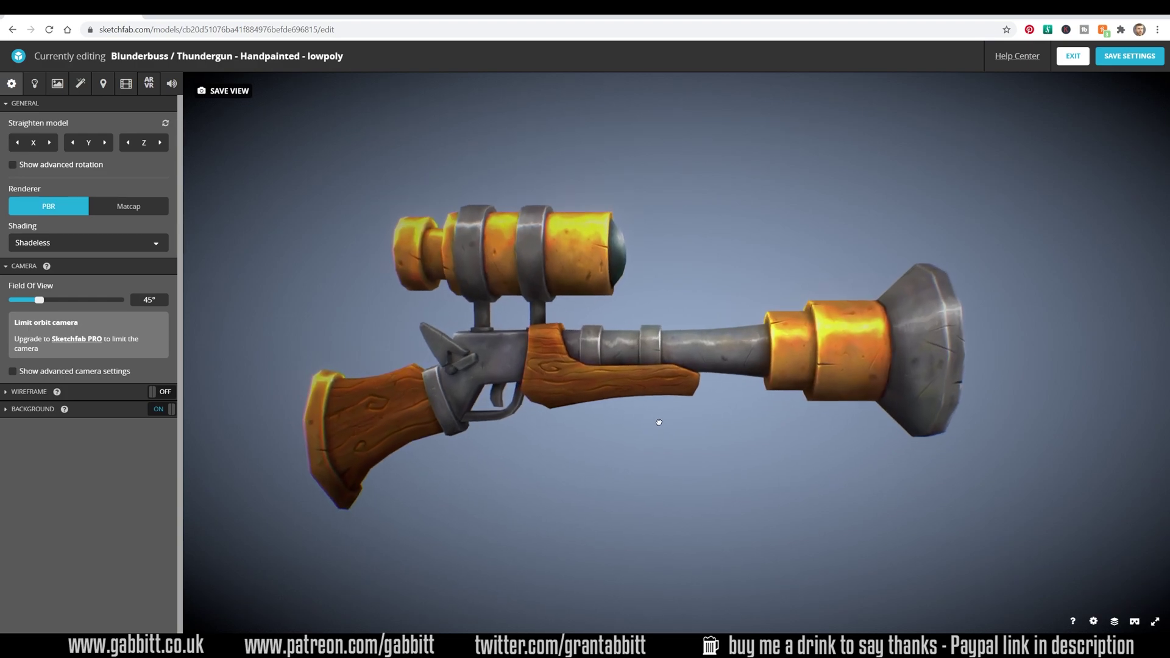
{"action": "left_click_drag", "start_coordinate": [467, 305], "coordinate": [605, 315]}
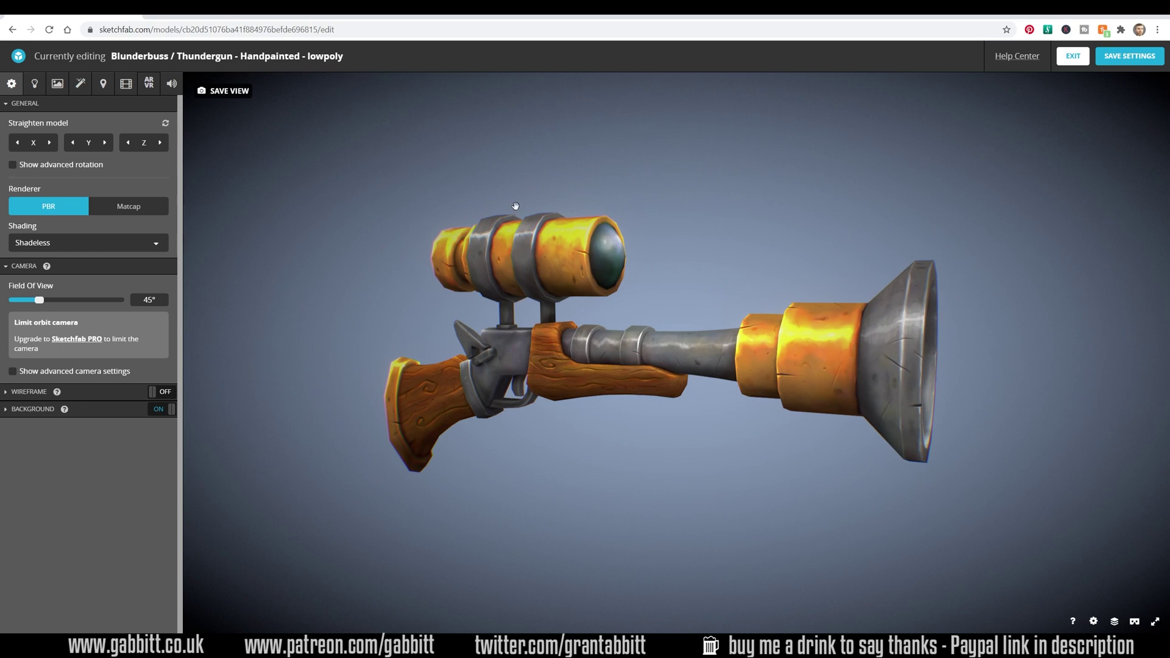
{"action": "left_click_drag", "start_coordinate": [567, 316], "coordinate": [654, 276]}
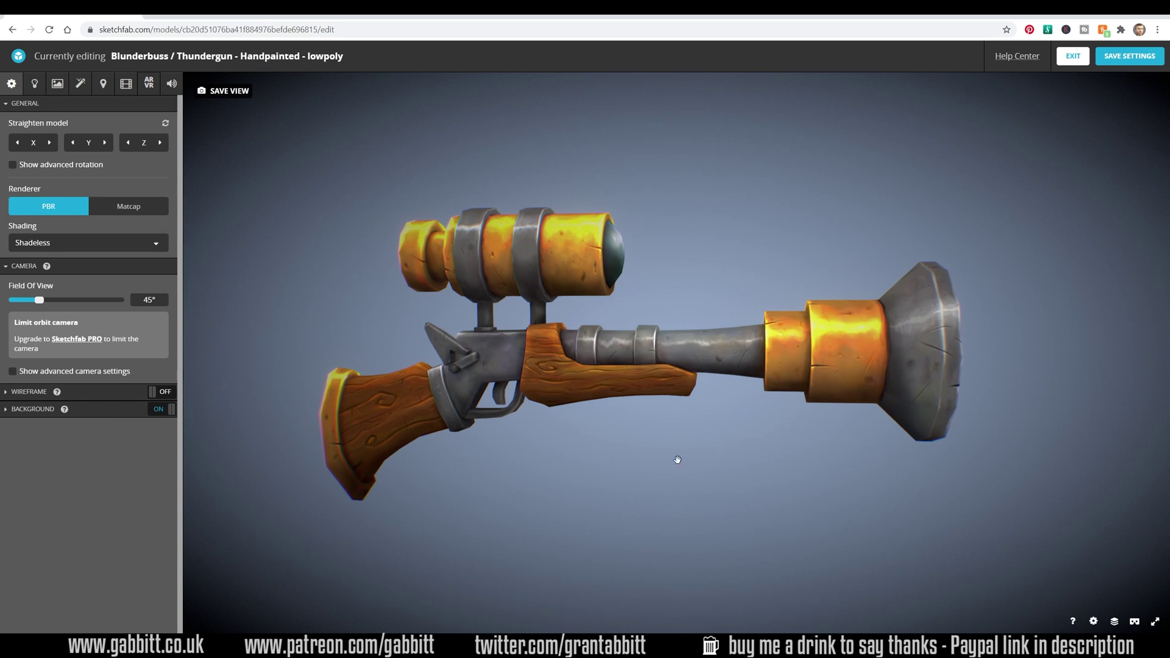
{"action": "left_click_drag", "start_coordinate": [619, 424], "coordinate": [755, 382]}
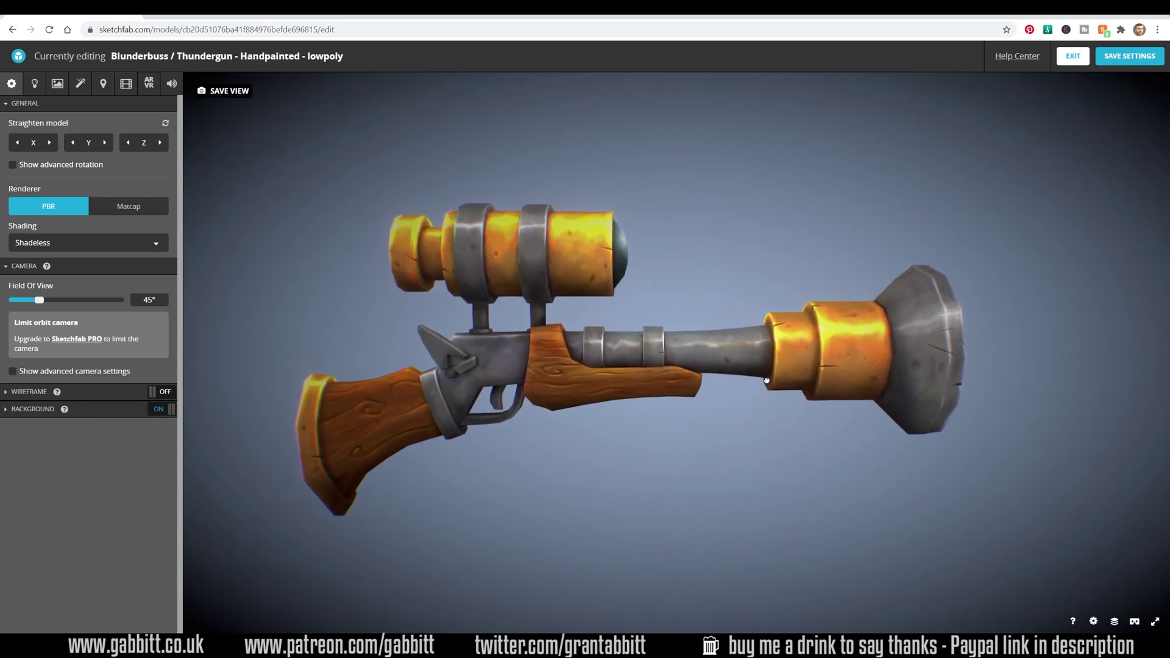